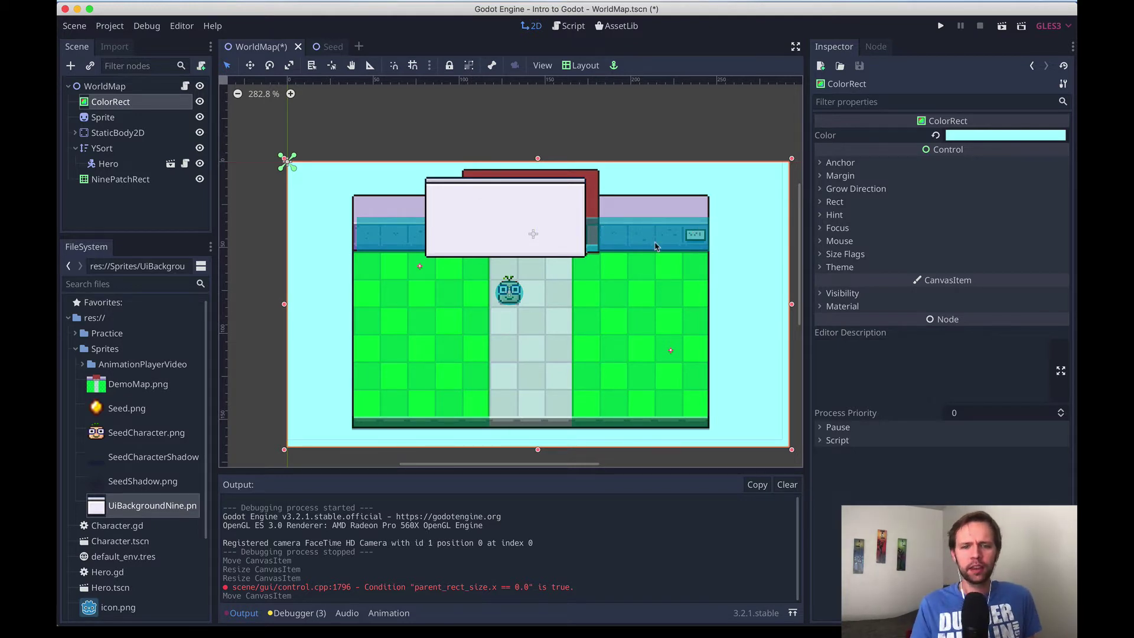
- Narrow the nine-patch panel and move it off the red building toward the map's upper-left area
click(502, 207)
drag(590, 261, 546, 264)
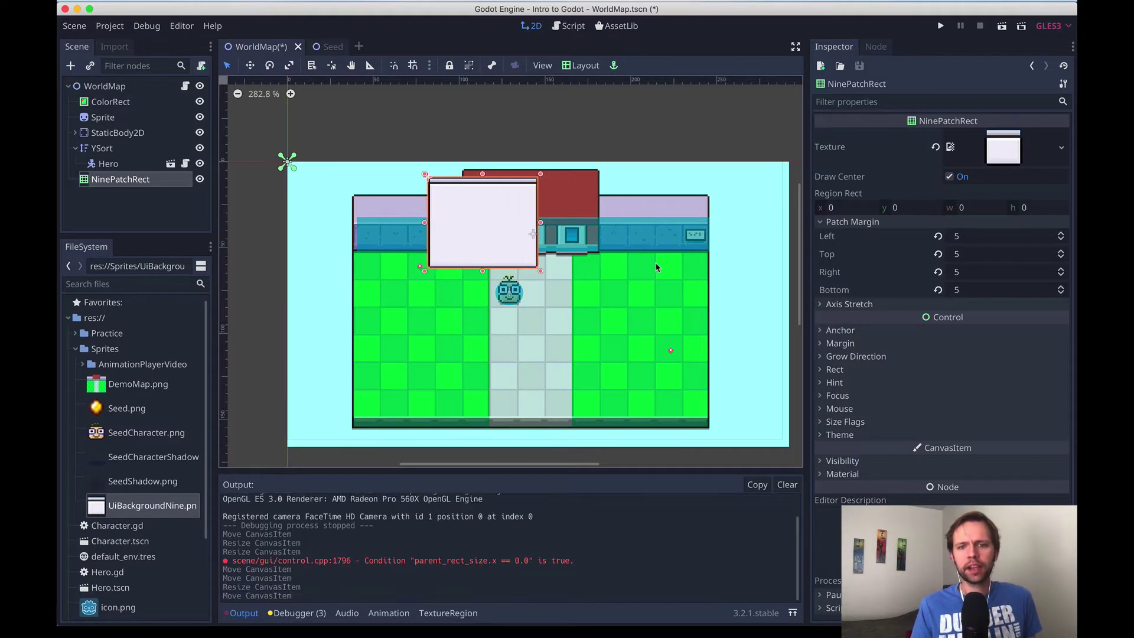
click(493, 211)
drag(493, 210, 391, 213)
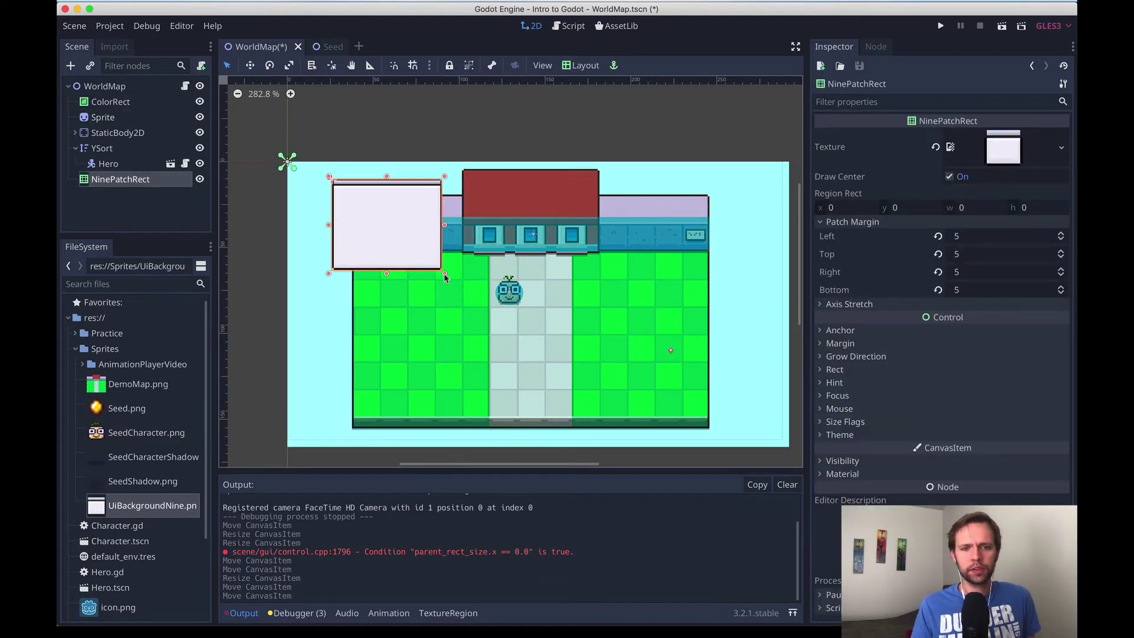
- Try other widths and heights for the nine-patch panel from its lower-right corner and shift it further left
drag(445, 278, 494, 283)
click(499, 213)
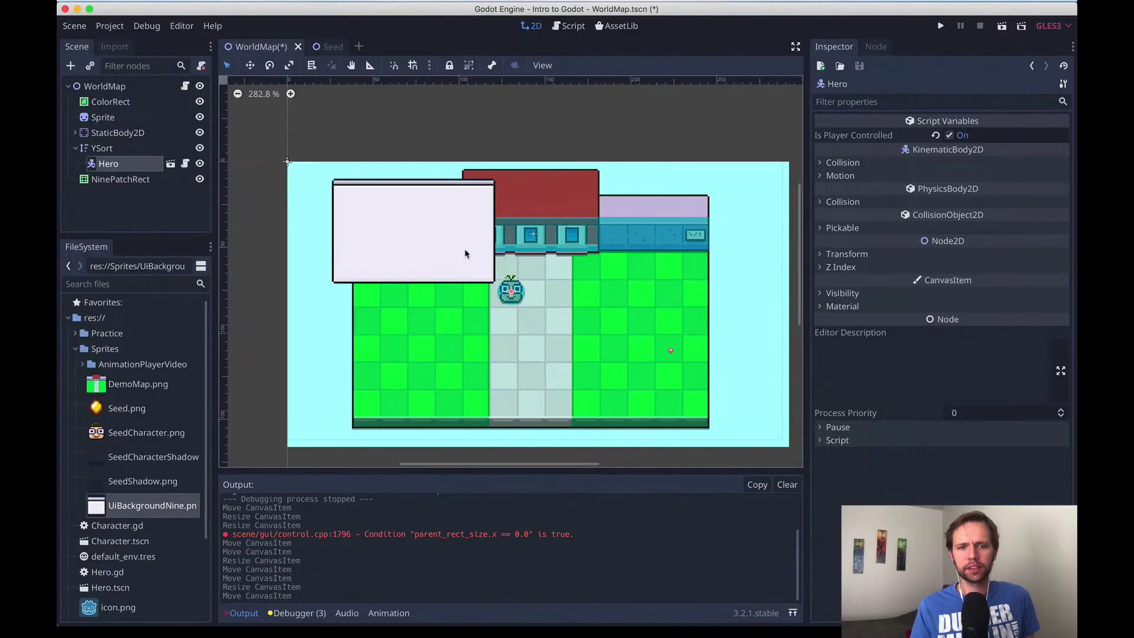
click(465, 254)
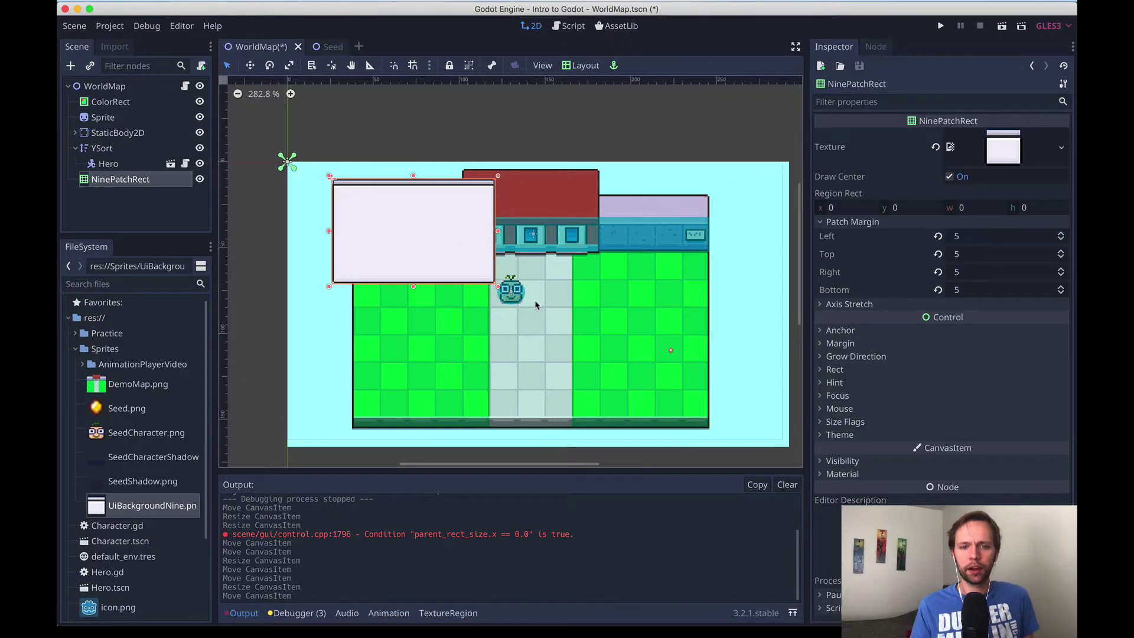
drag(477, 280, 443, 272)
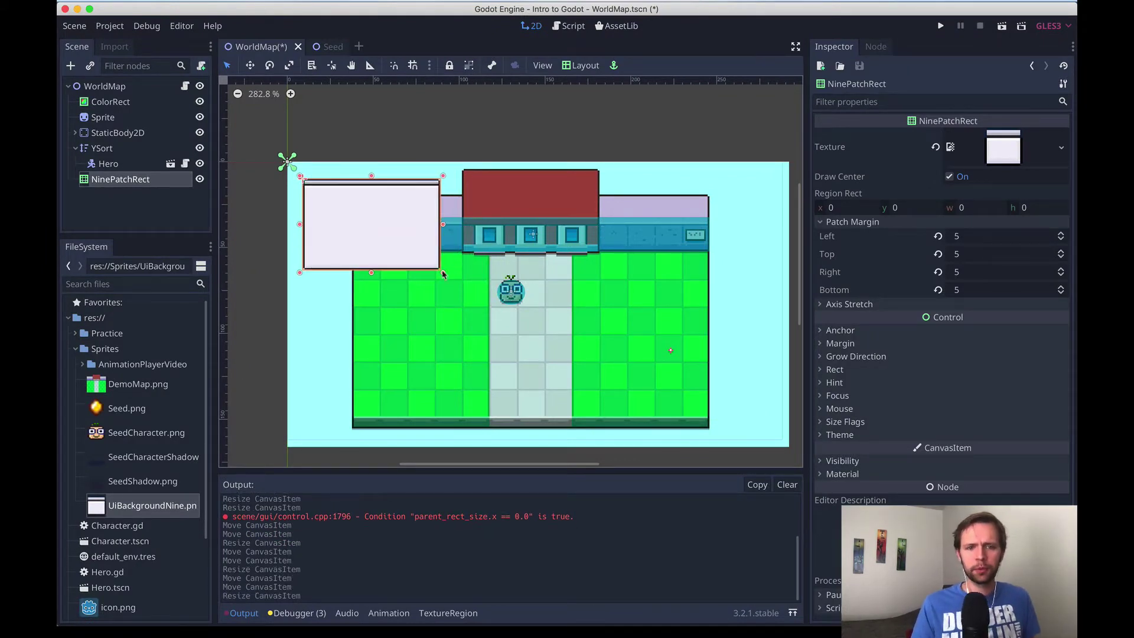
- Reduce the nine-patch panel's height to a flat box beside the building and save the scene
click(402, 172)
click(363, 213)
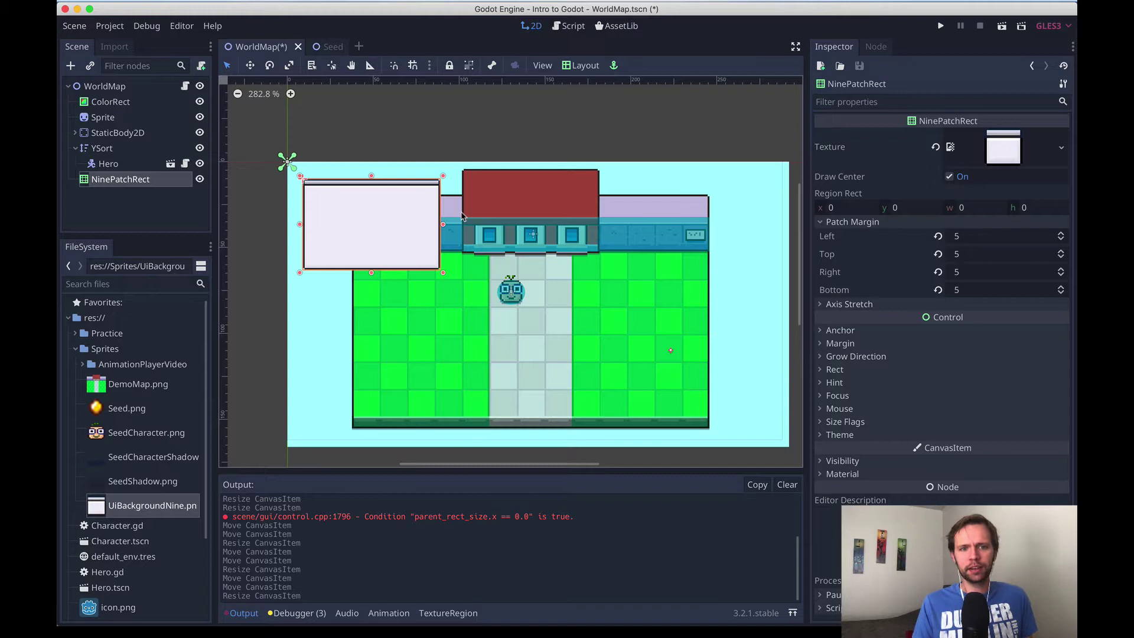
drag(443, 272, 439, 235)
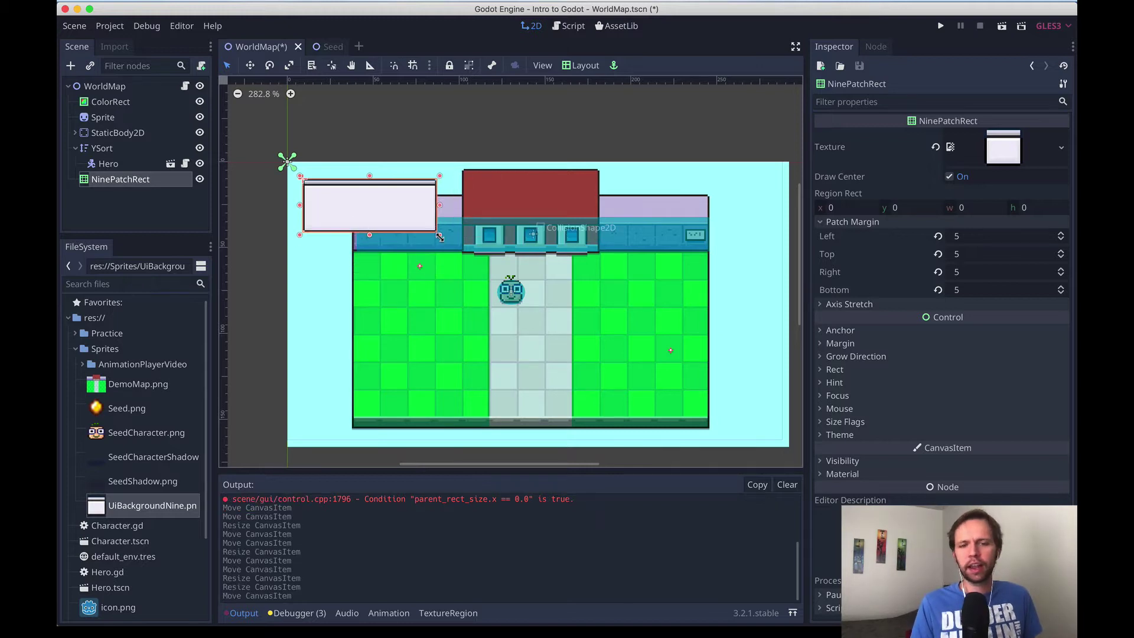
click(434, 148)
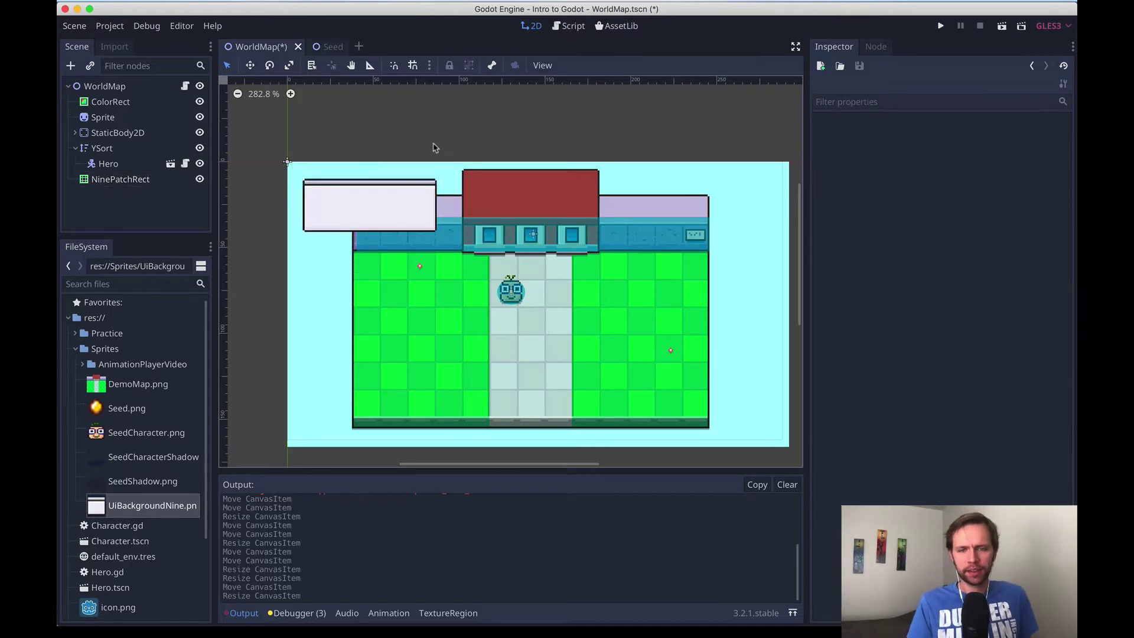
key(super+s)
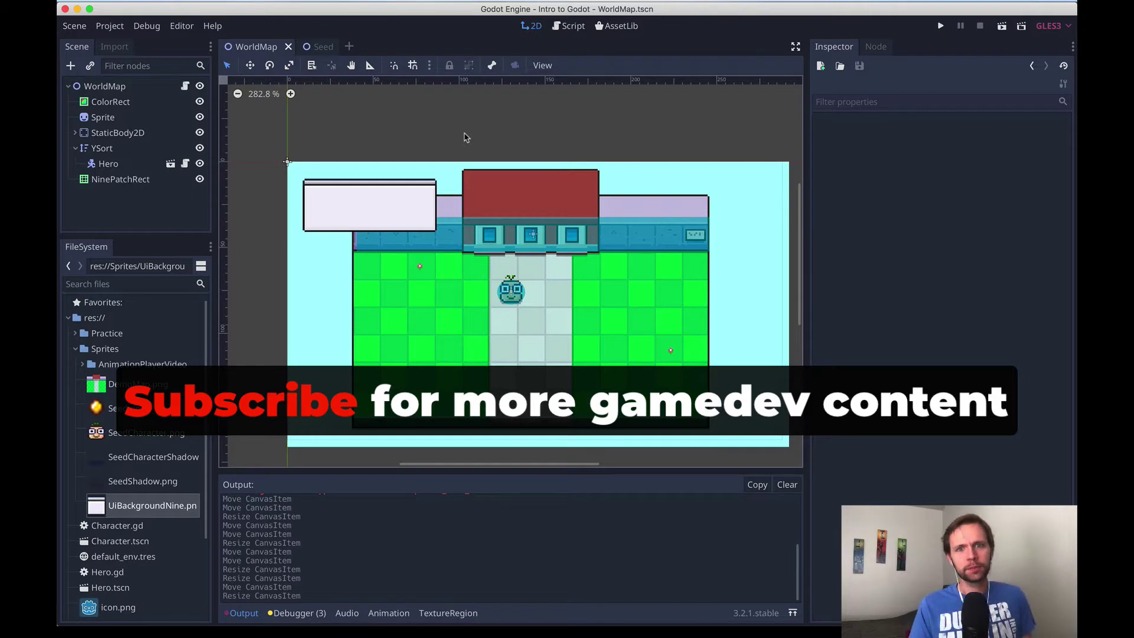
- Delete the NinePatchRect node and switch to Aseprite to view UiBackgroundNine.png in a maximized window
key(Delete)
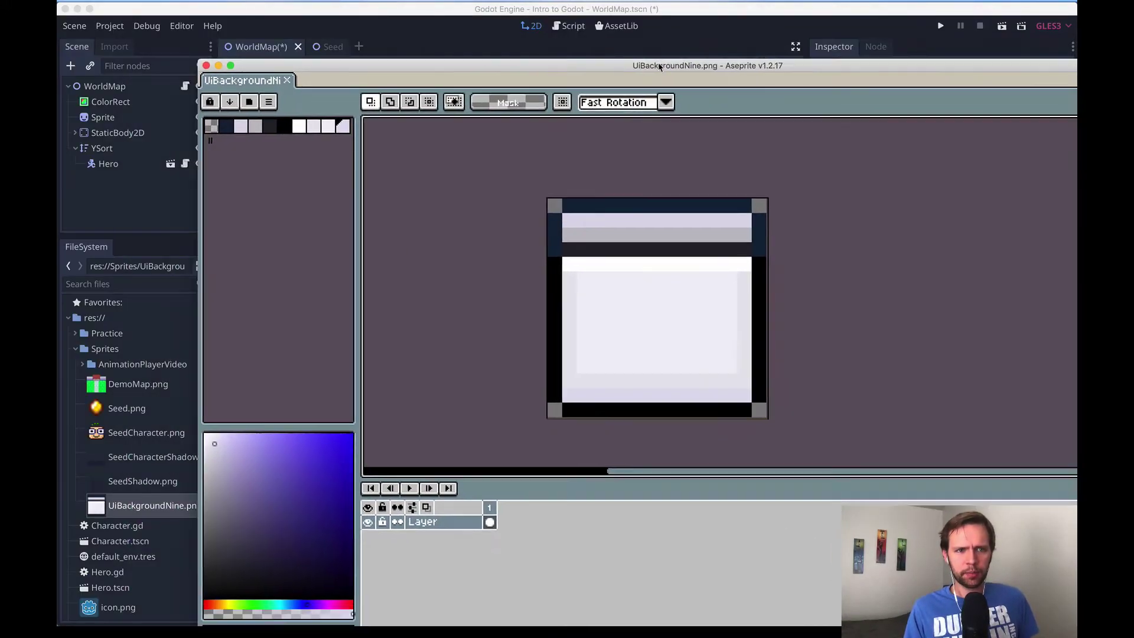
double_click(522, 35)
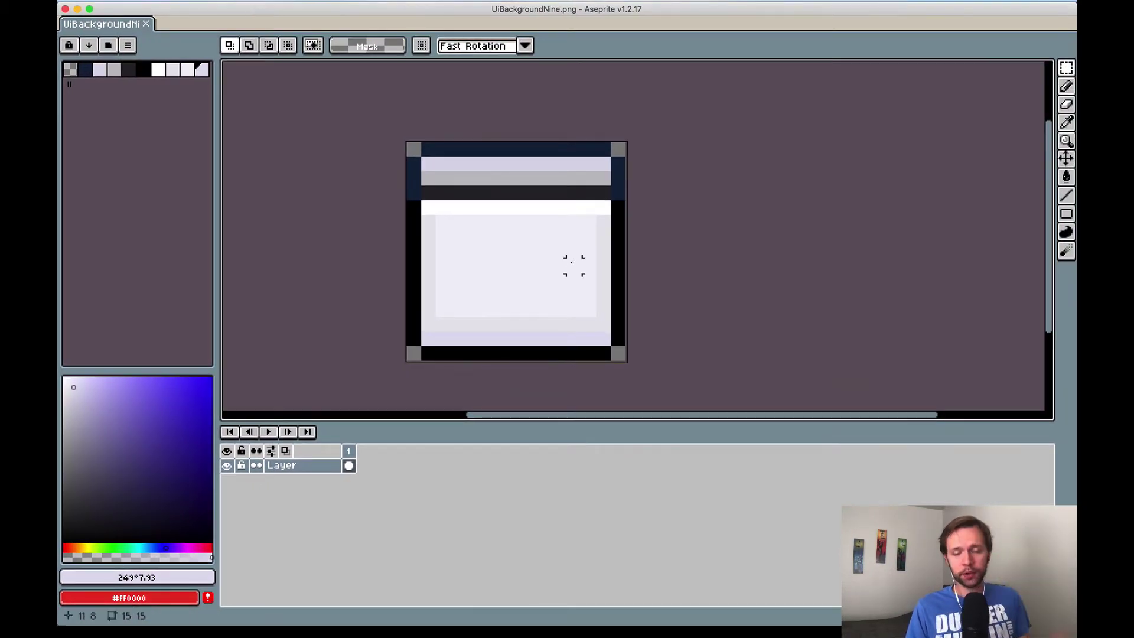
scroll(573, 265, down, 1)
scroll(555, 254, left, 2)
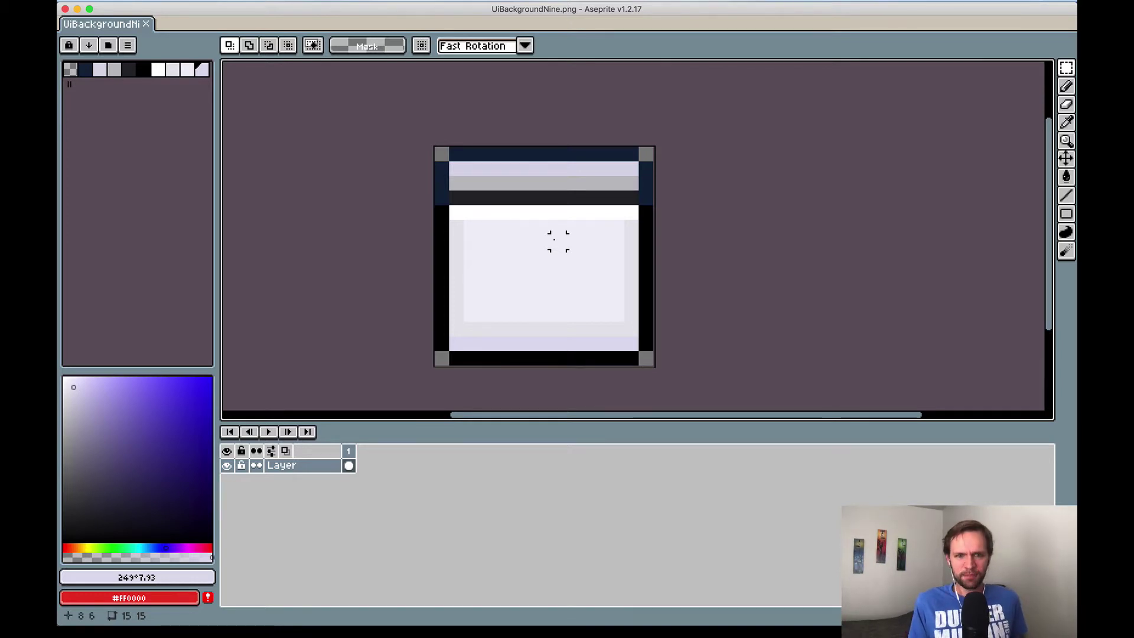
scroll(558, 241, down, 2)
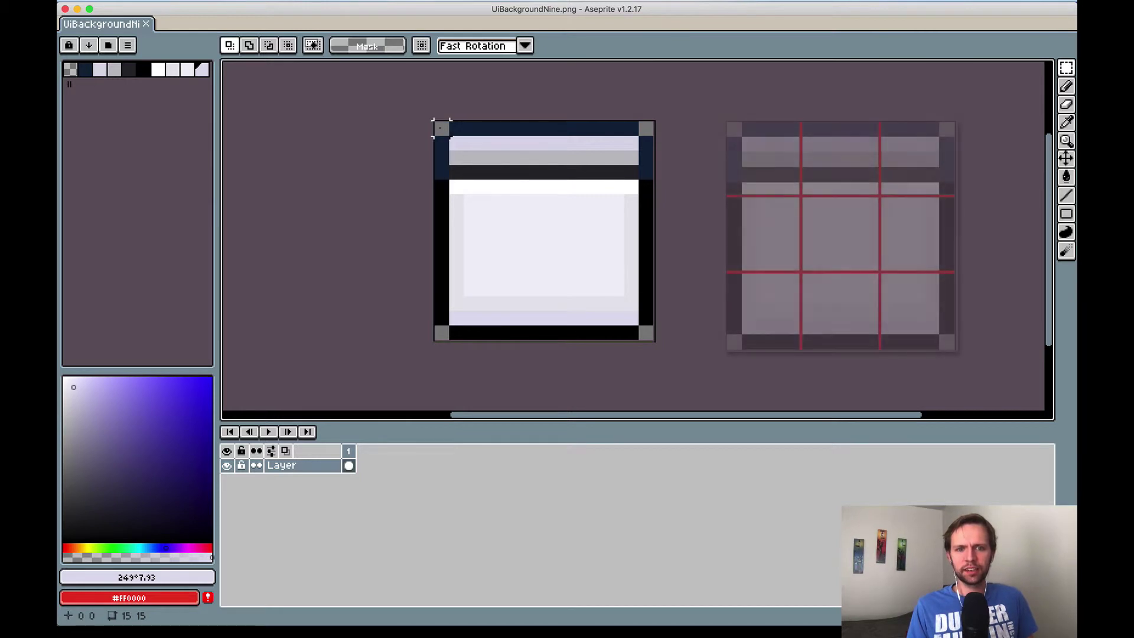
- Mark the sprite's upper-left 5 × 5 pixel corner, its full area, and its upper and lower bands to examine the slices
drag(442, 125, 499, 190)
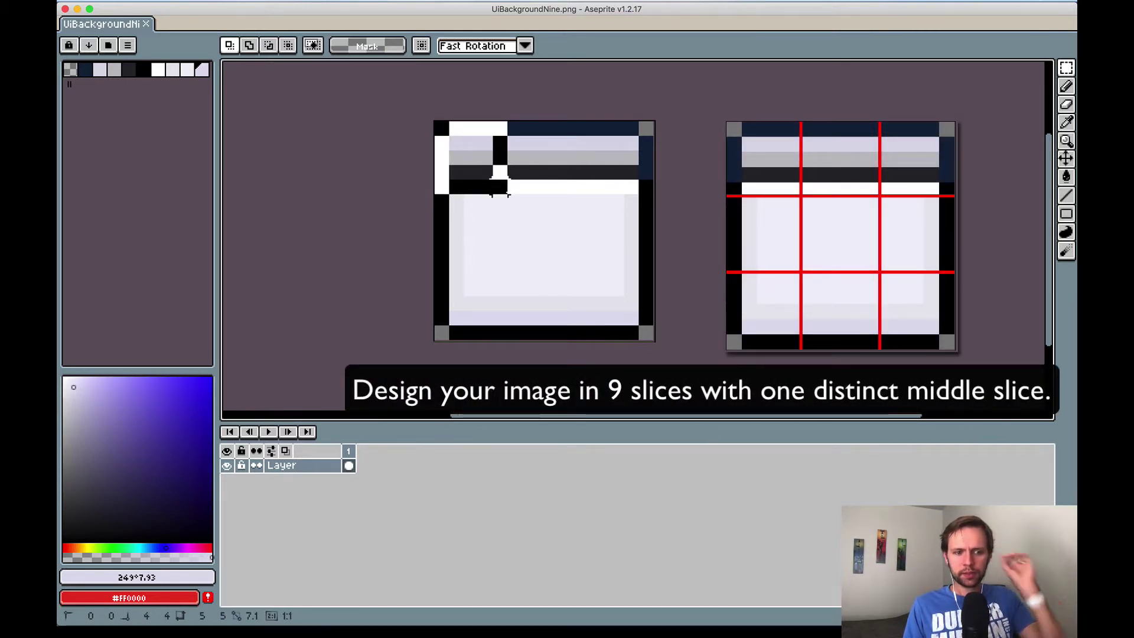
drag(436, 122, 639, 337)
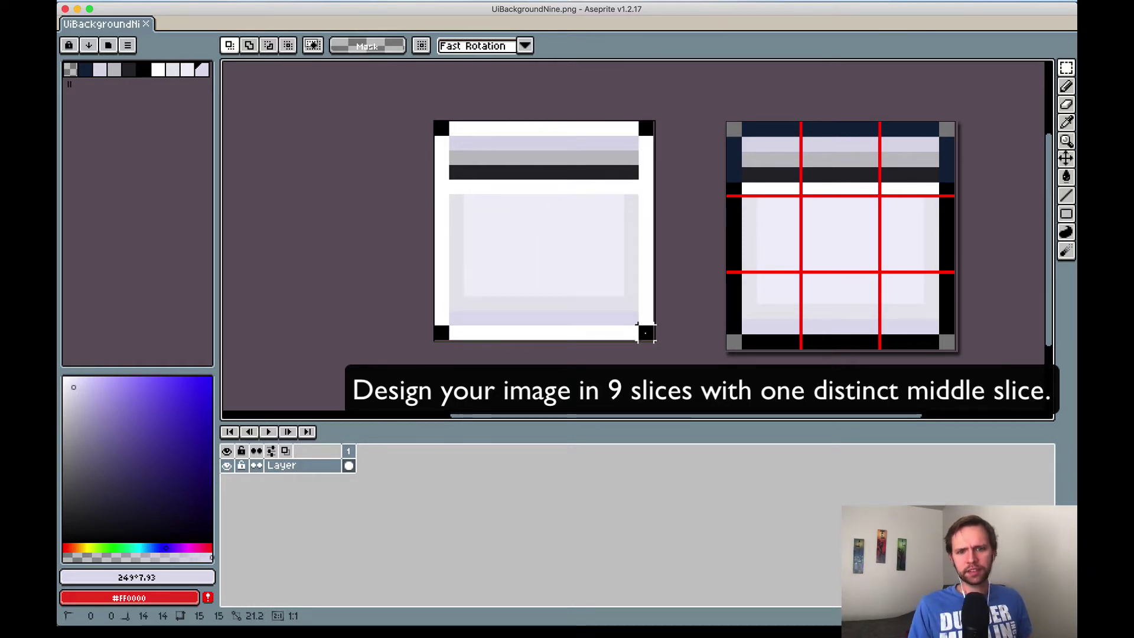
drag(435, 122, 647, 212)
drag(435, 297, 648, 337)
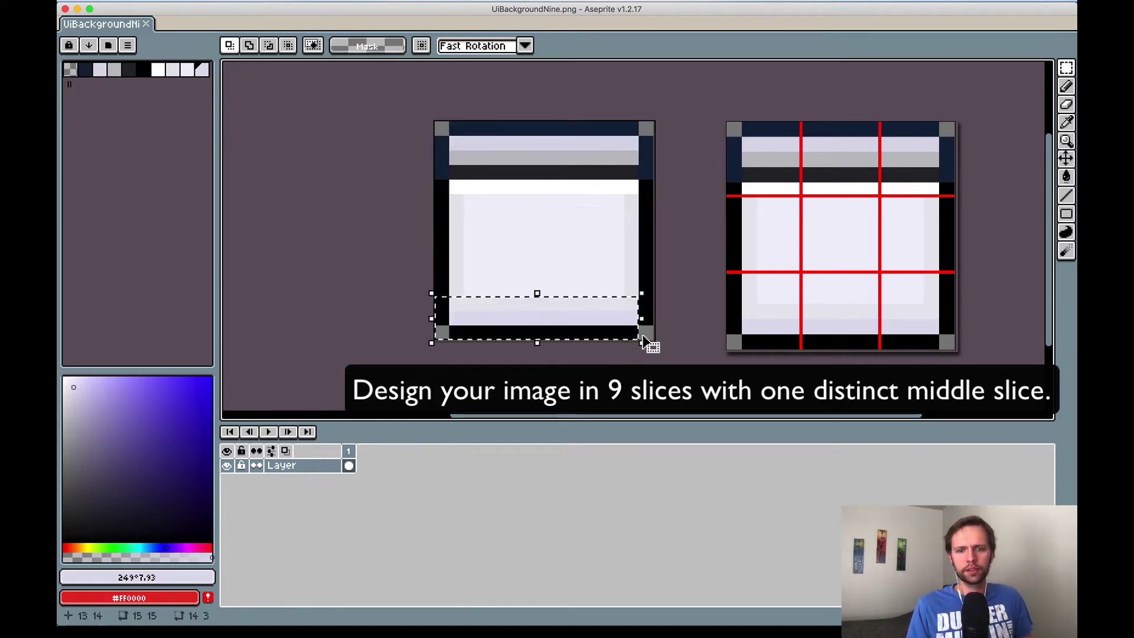
click(646, 319)
- Outline the sprite's upper-left corner region and the area next to it, then clear the selection
drag(437, 122, 514, 201)
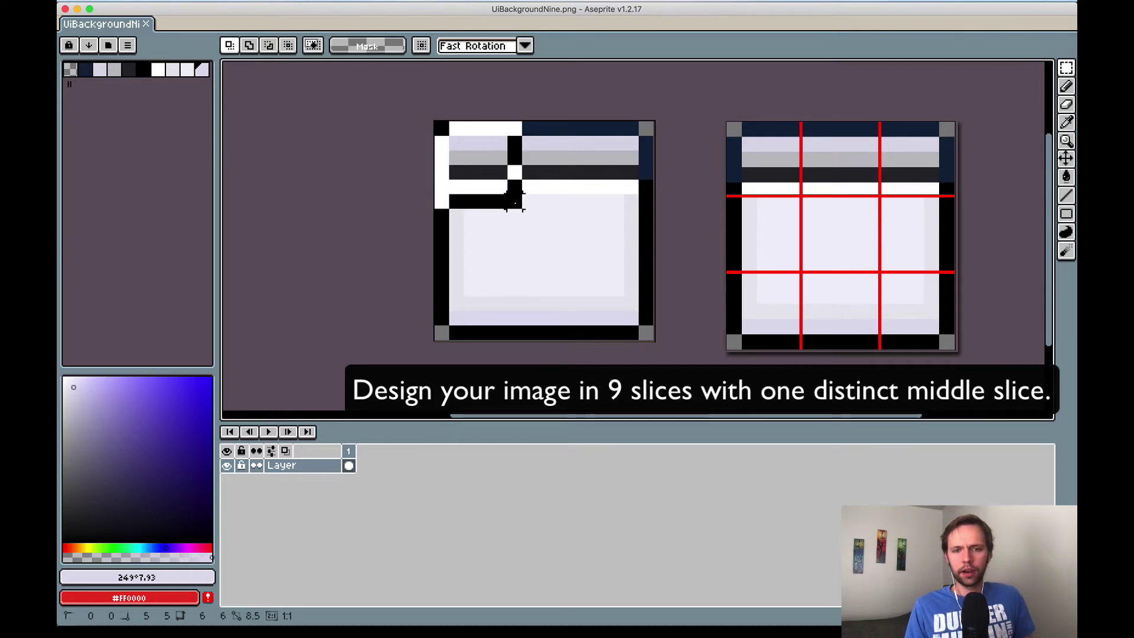
drag(515, 201, 569, 203)
click(522, 209)
click(661, 143)
click(542, 217)
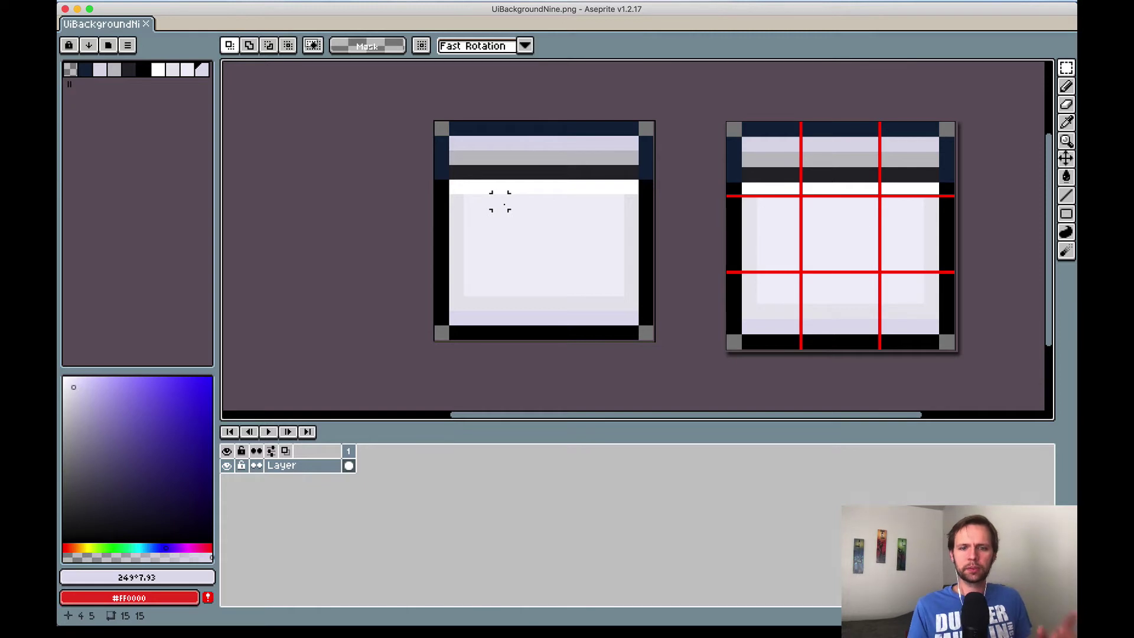
- Select the sprite's middle slice of about 5 × 5 pixels, then undo the selection and save the image
drag(515, 201, 573, 260)
key(super+z)
key(super+s)
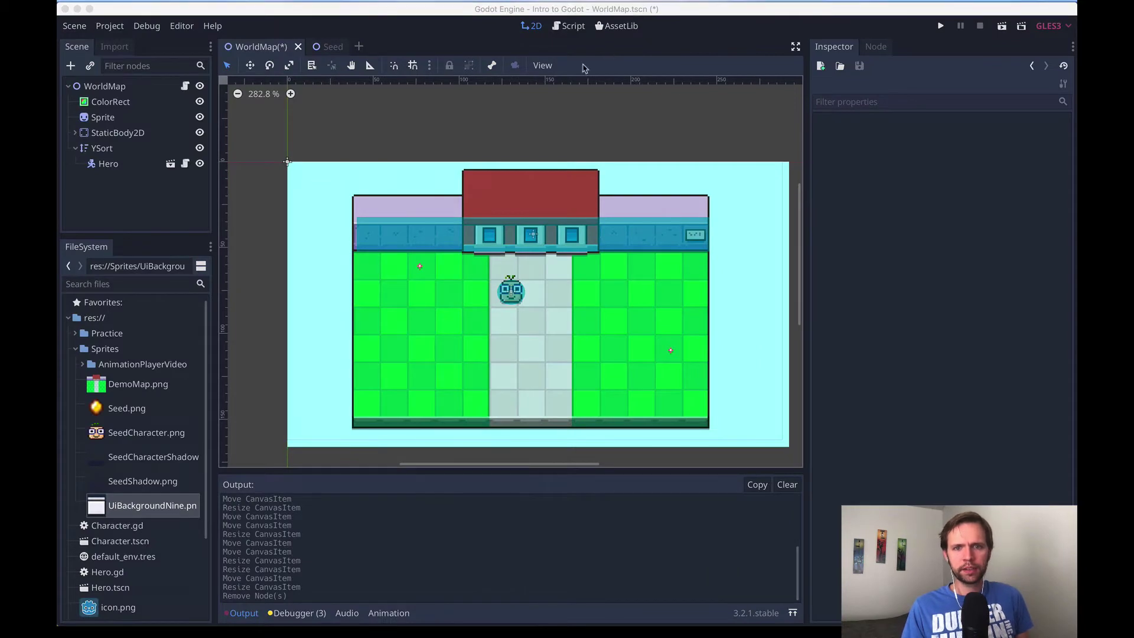
- Switch back to Godot and add a NinePatchRect as a child node of WorldMap
click(564, 94)
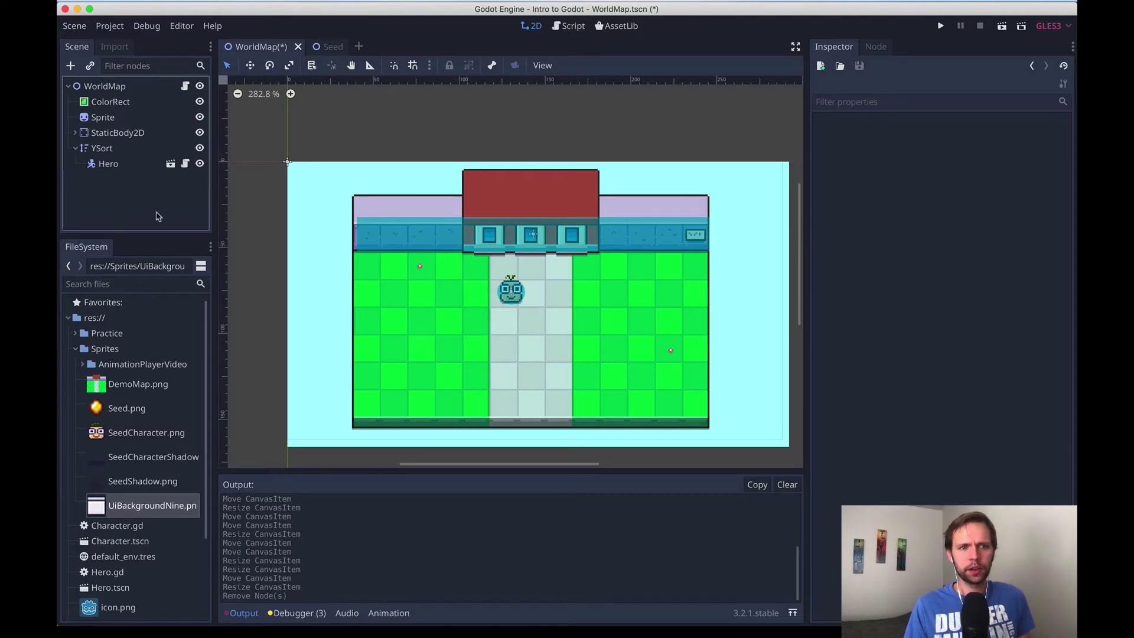
click(111, 89)
right_click(101, 91)
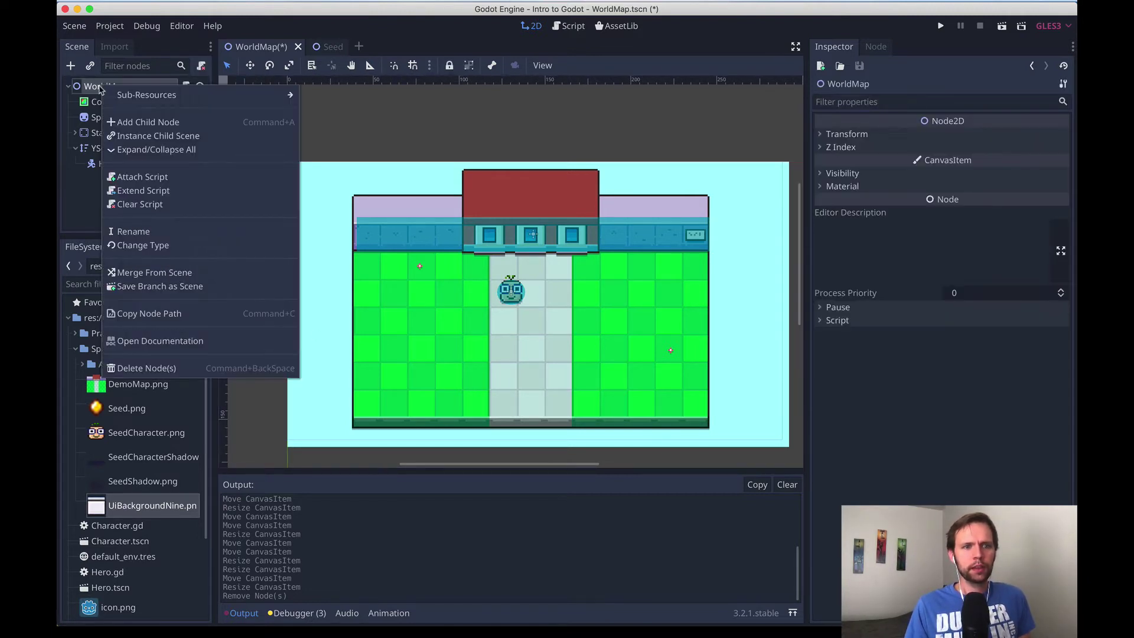
click(159, 123)
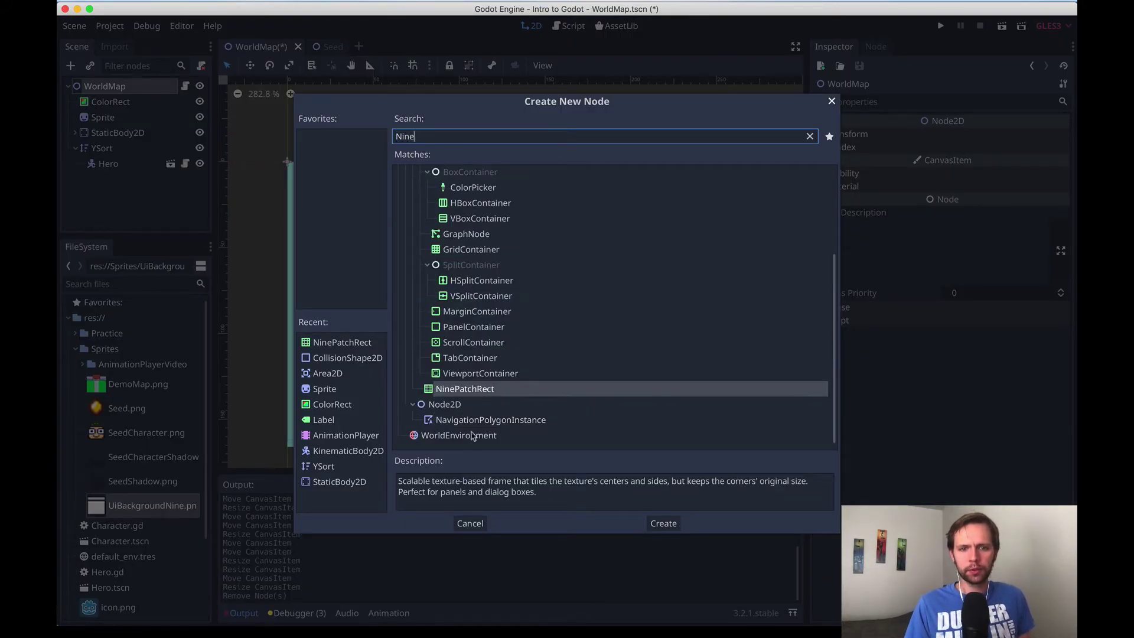
click(483, 395)
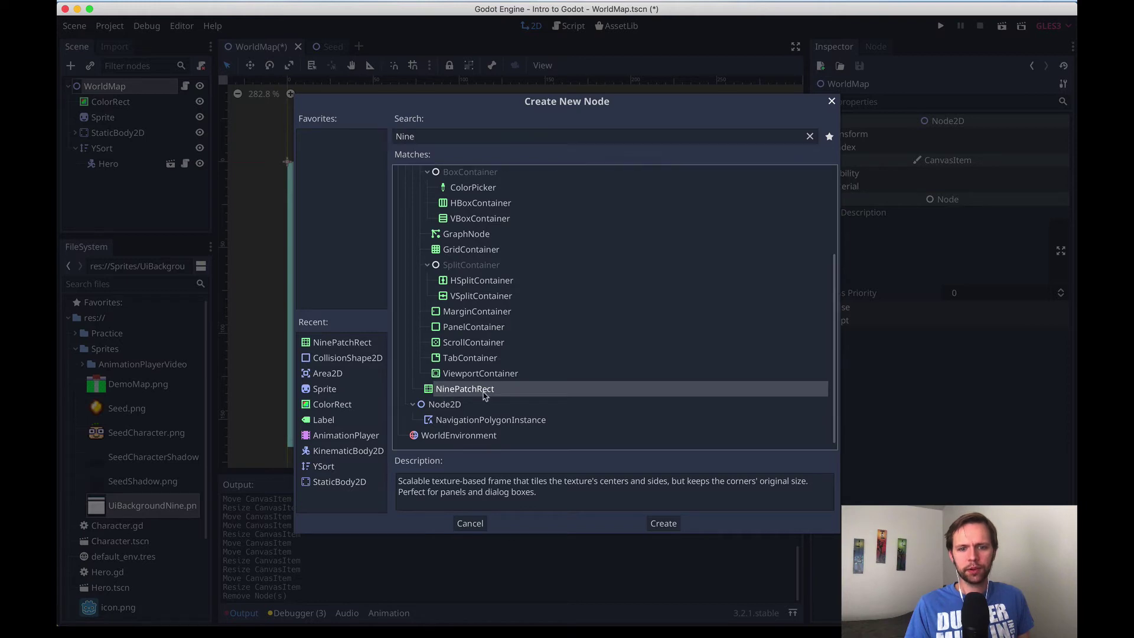
click(678, 525)
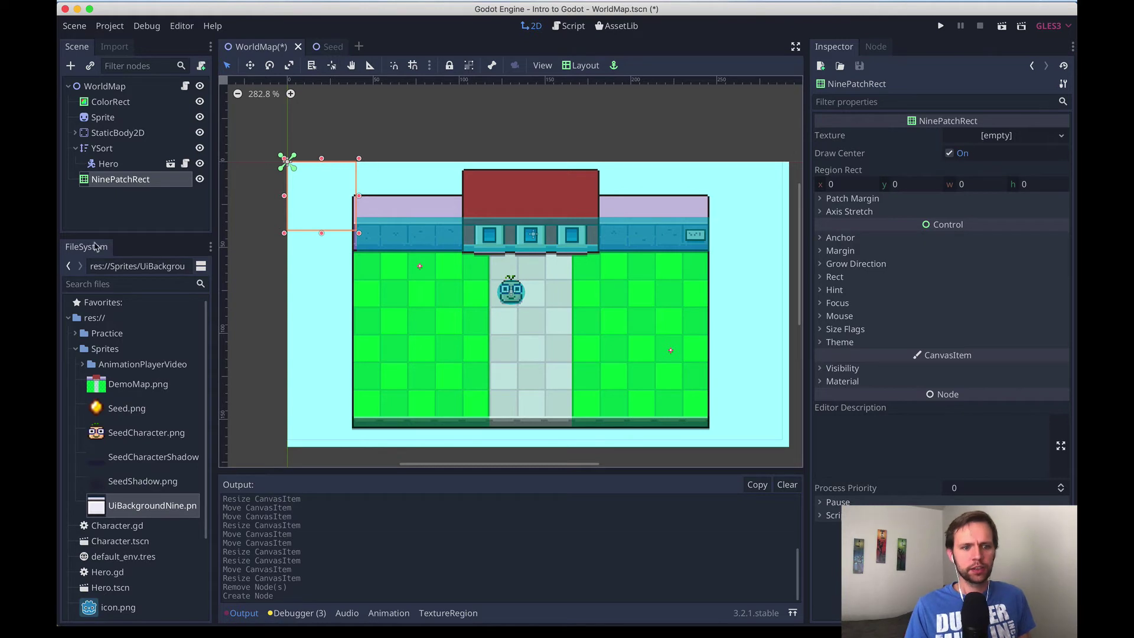
- Assign UiBackgroundNine.png as the NinePatchRect's texture, then try enlarging the panel and undo that resize
drag(98, 511, 998, 137)
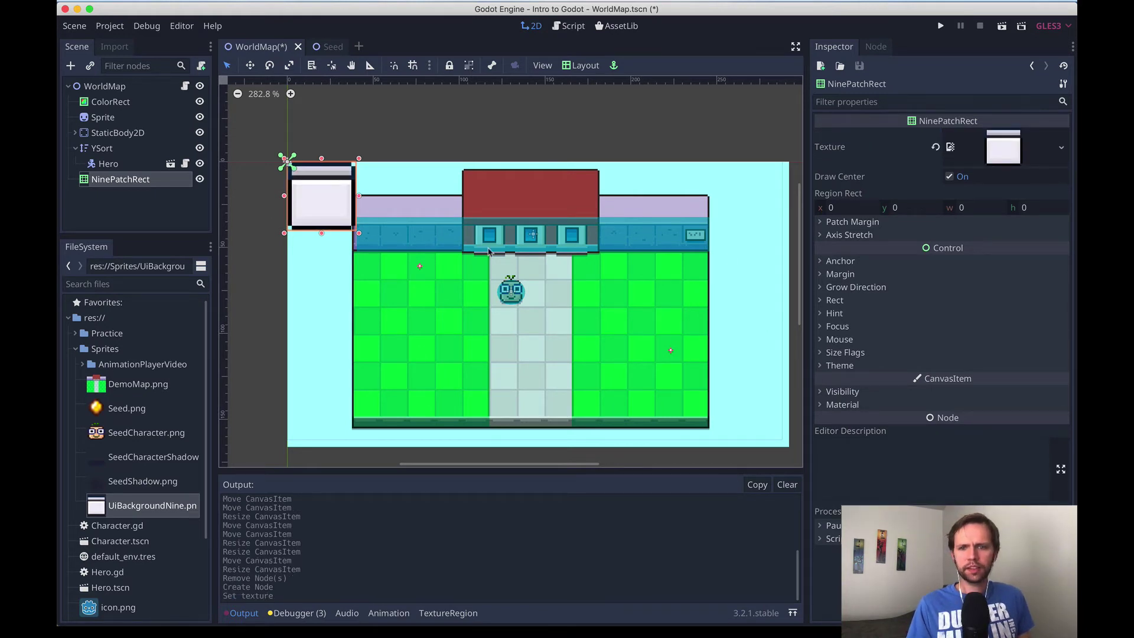
drag(359, 234, 460, 276)
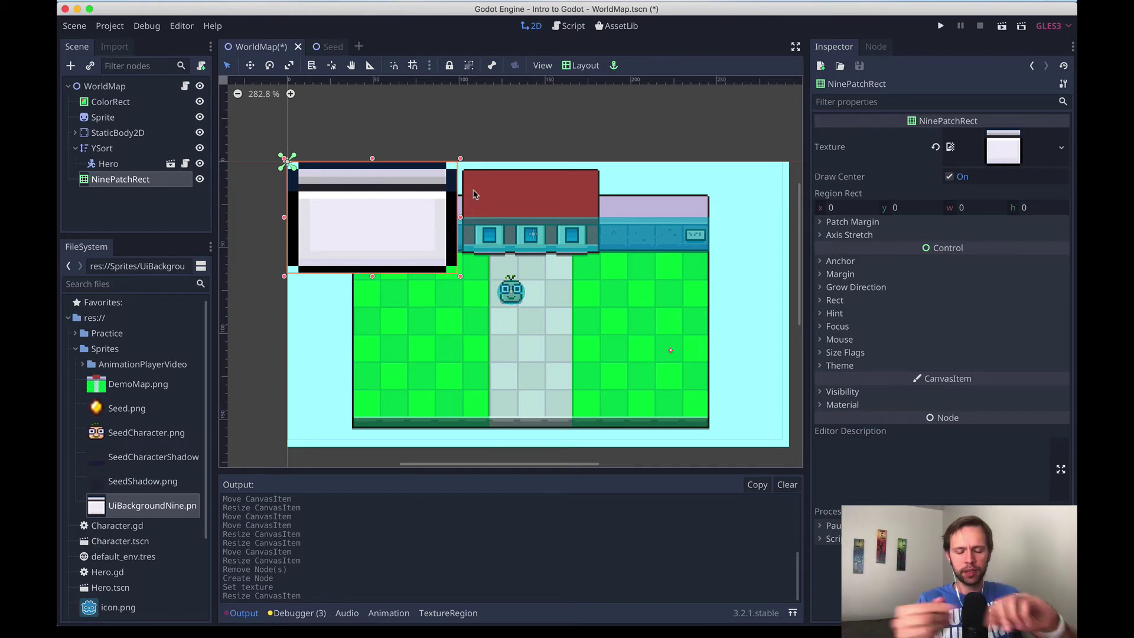
key(super+z)
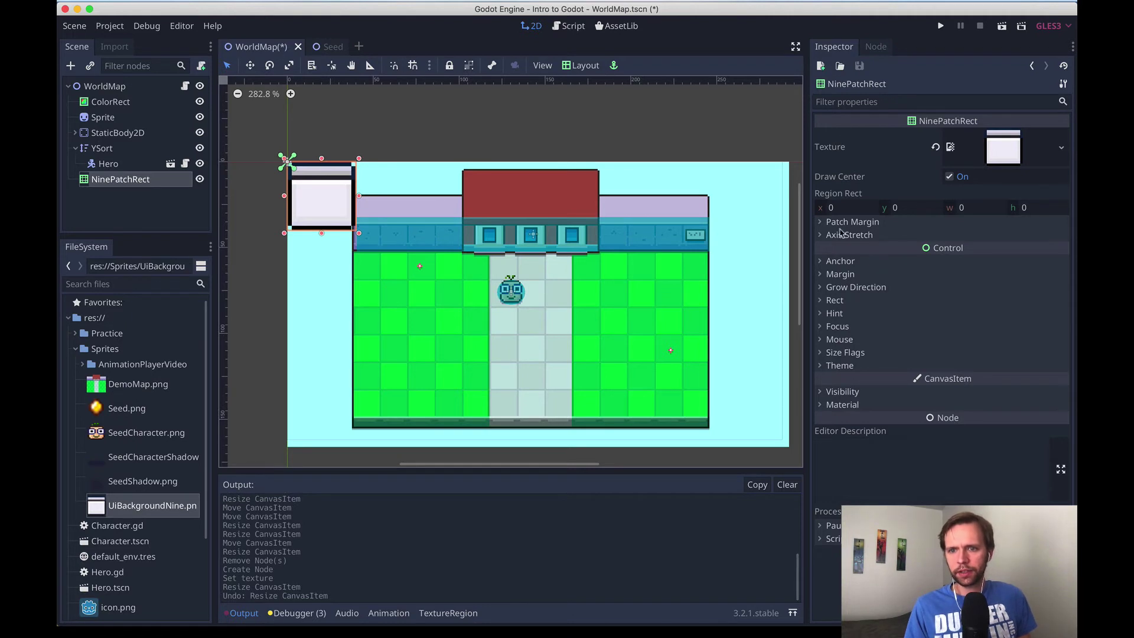
- Set the NinePatchRect's left, top, right and bottom patch margins to 5
click(820, 223)
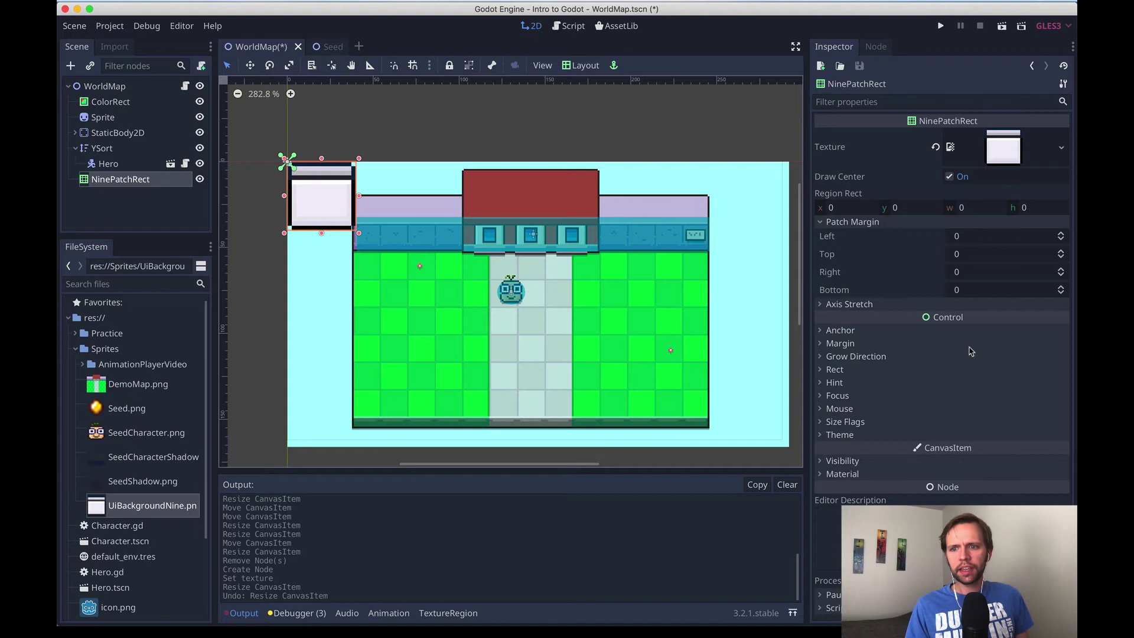
click(959, 237)
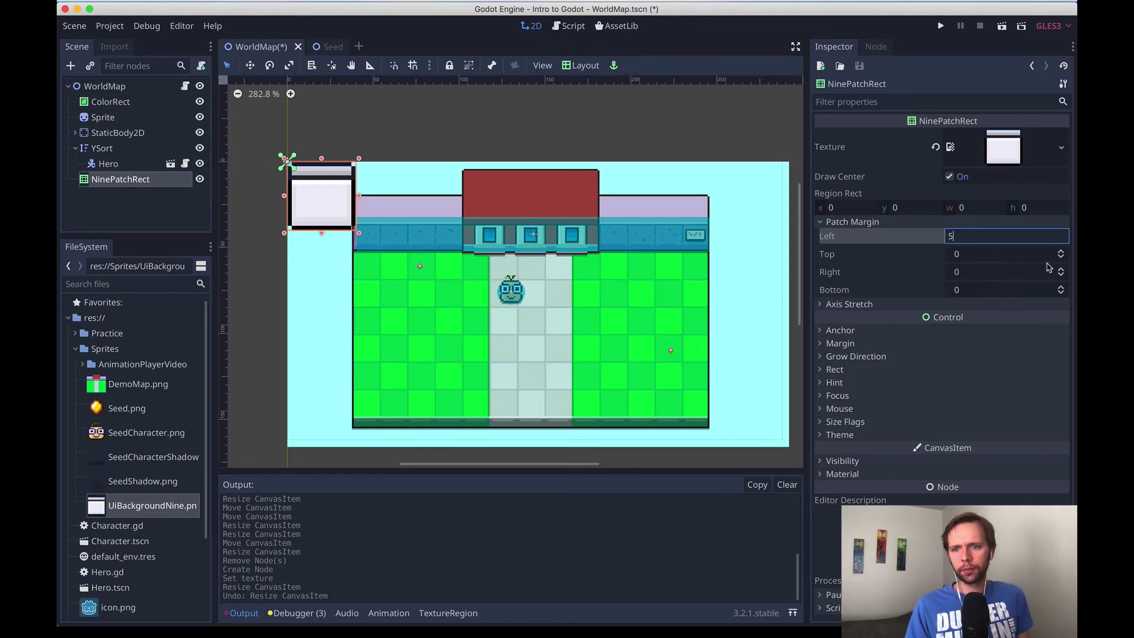
key(Tab)
text(5)
key(Tab)
text(5)
key(Tab)
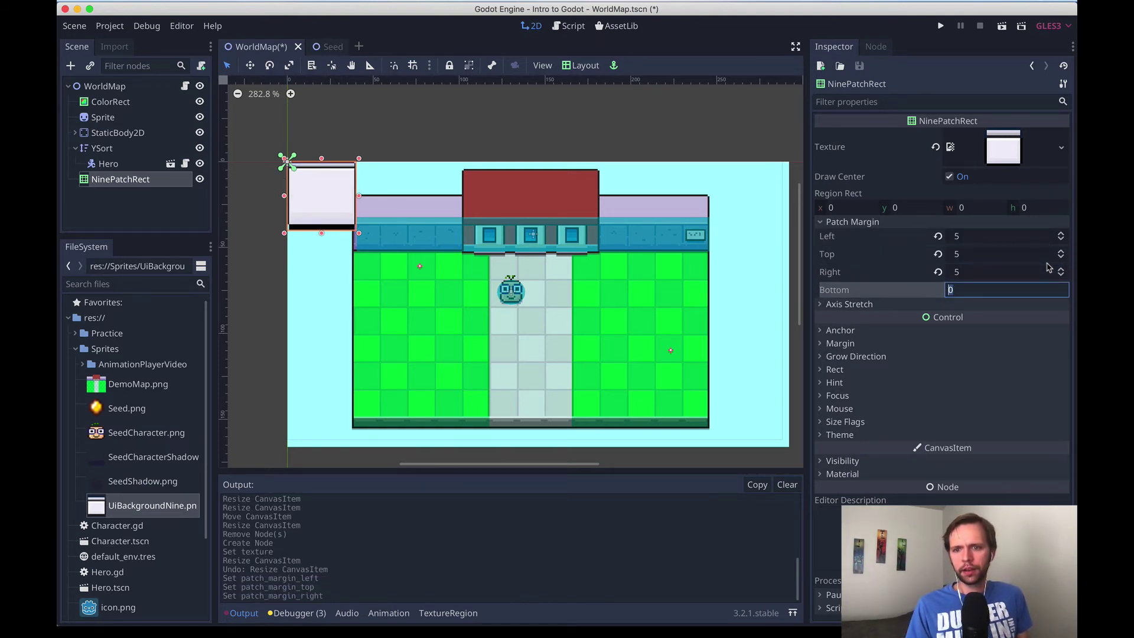
key(Return)
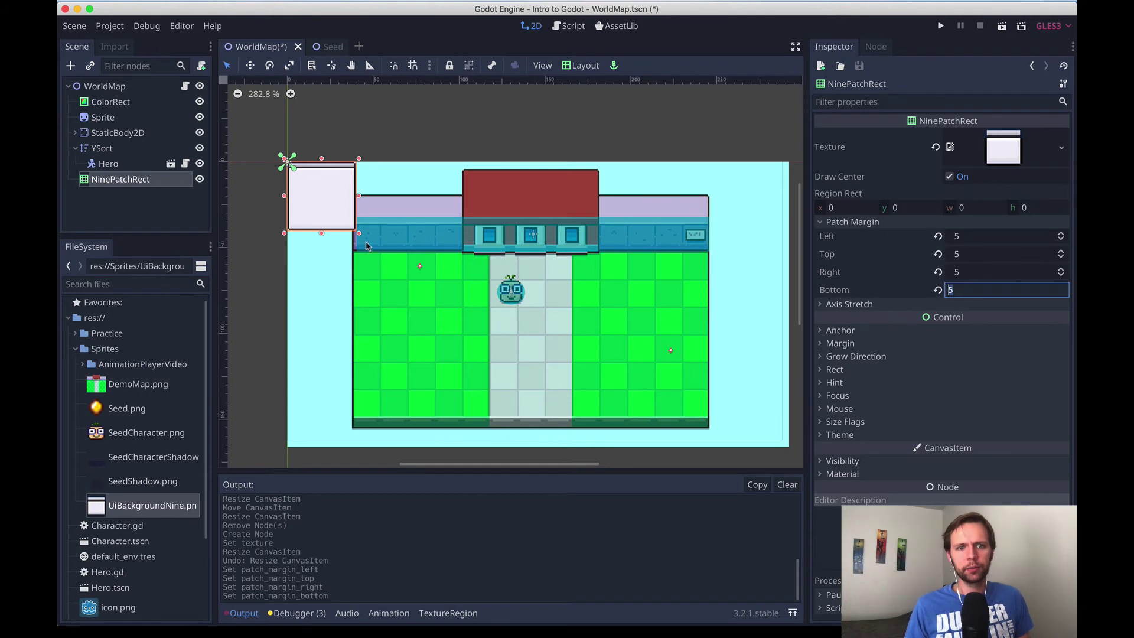
- Enlarge the NinePatchRect into a wide panel and move it over the building to inspect its borders up close
click(386, 245)
click(315, 188)
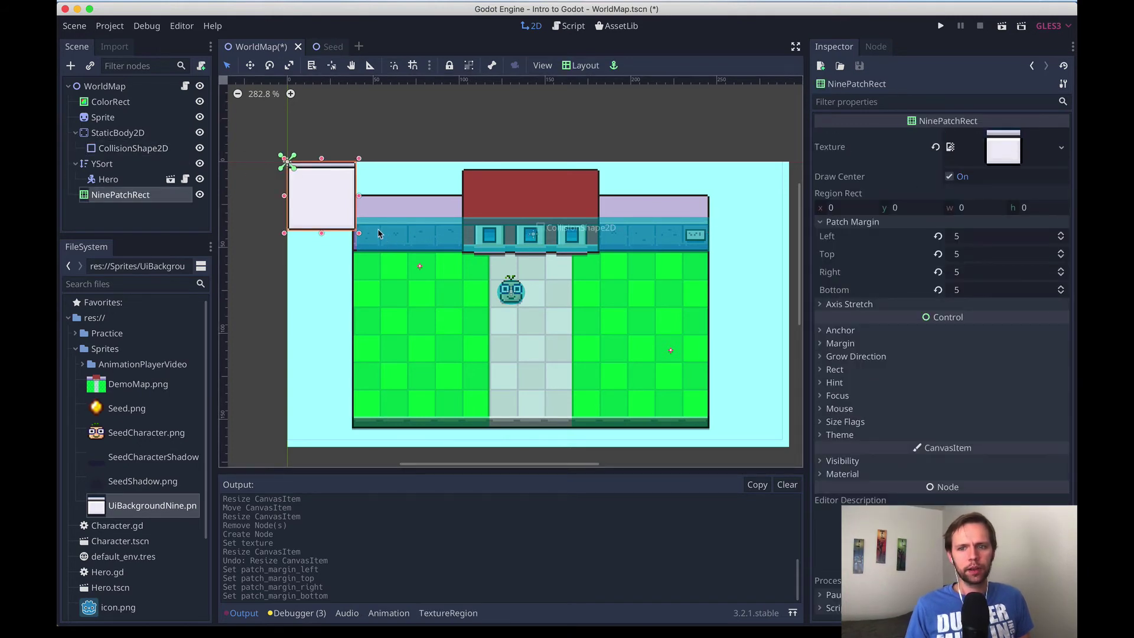
drag(325, 207, 531, 280)
click(360, 190)
scroll(358, 187, up, 3)
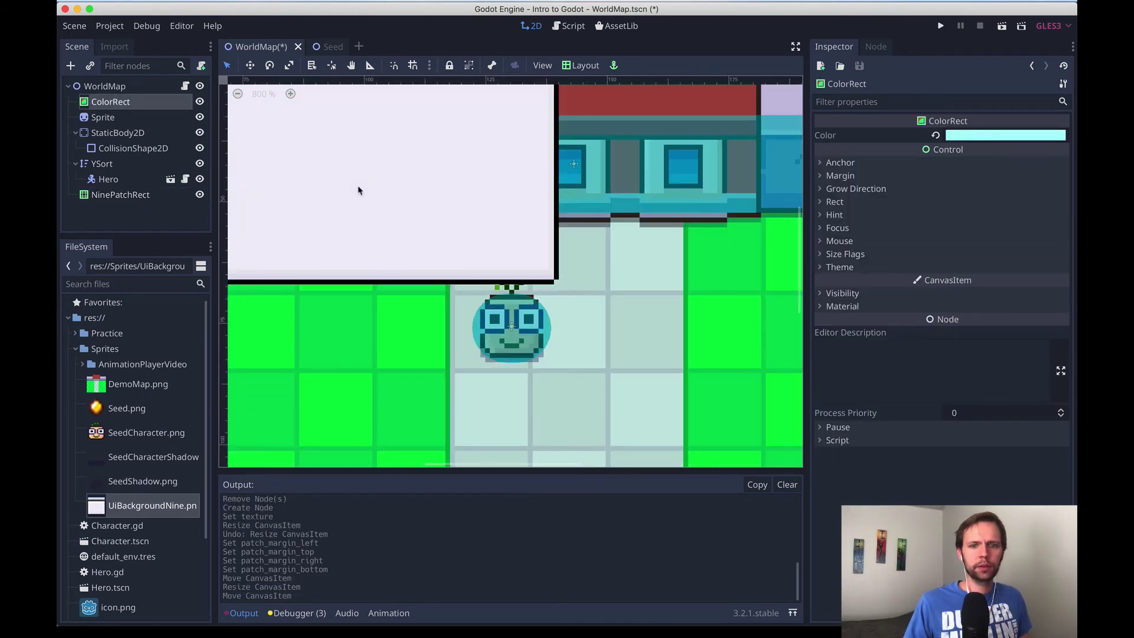
- Move the enlarged NinePatchRect to just inside the map's upper-left corner
scroll(370, 206, up, 2)
click(443, 269)
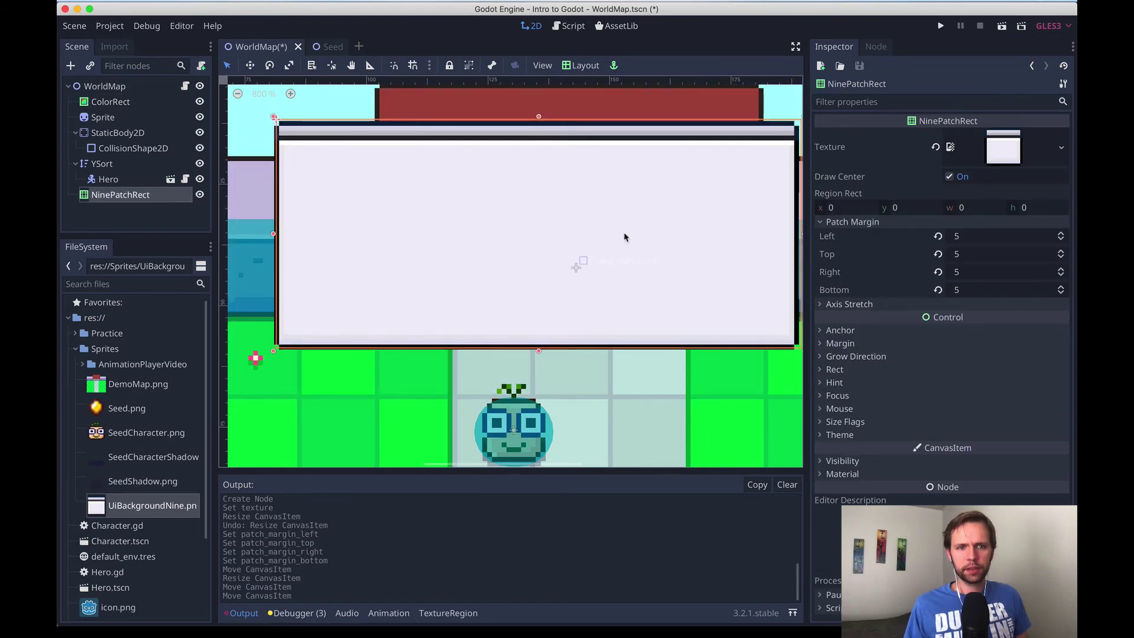
scroll(582, 280, up, 2)
scroll(582, 281, left, 3)
drag(653, 266, 519, 223)
scroll(519, 223, down, 3)
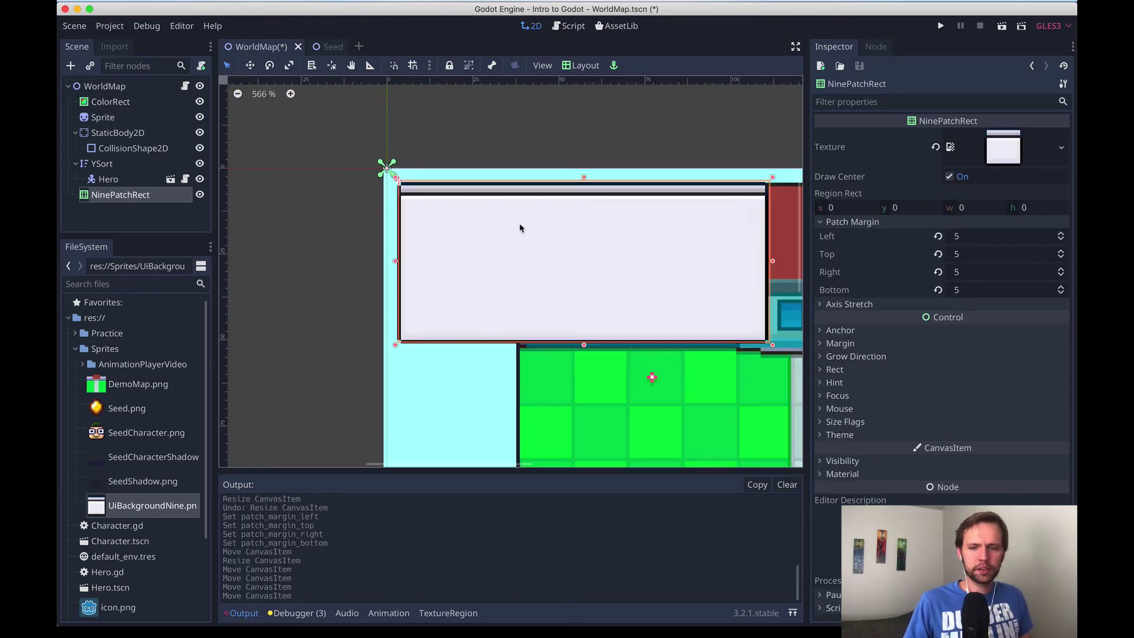
- Widen the NinePatchRect so it reaches almost to the far side of the building's red roof
scroll(520, 228, right, 5)
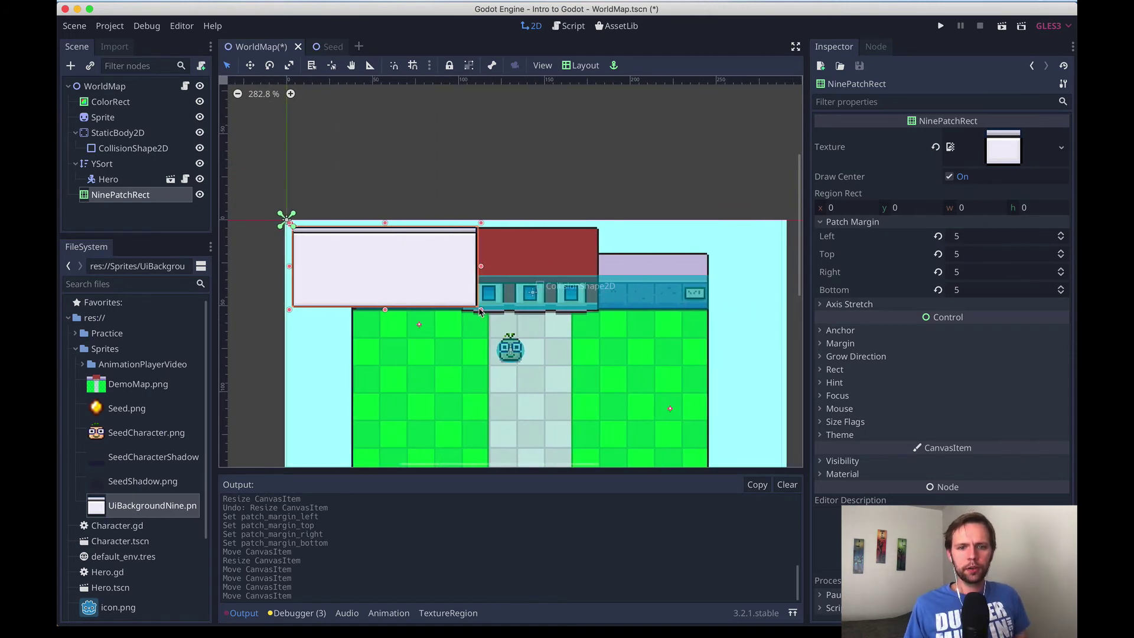
drag(479, 312, 585, 302)
click(366, 353)
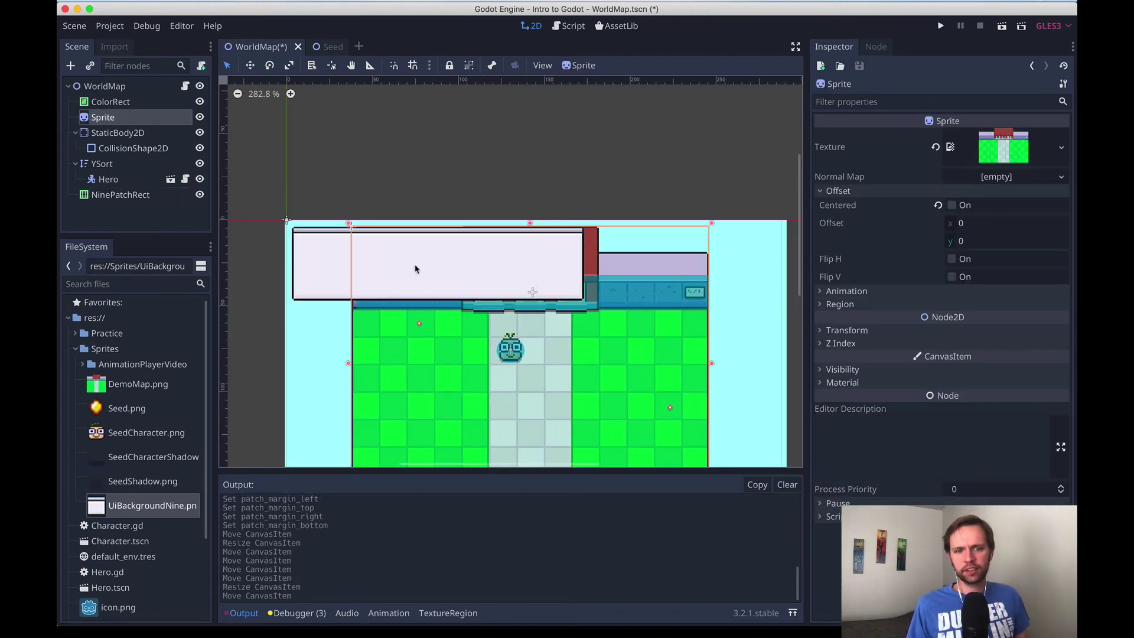
- Extend the NinePatchRect's lower edge slightly downward and save the WorldMap scene
click(671, 287)
click(539, 286)
mouse_move(436, 306)
mouse_down()
mouse_move(437, 336)
mouse_move(437, 302)
mouse_up()
click(451, 358)
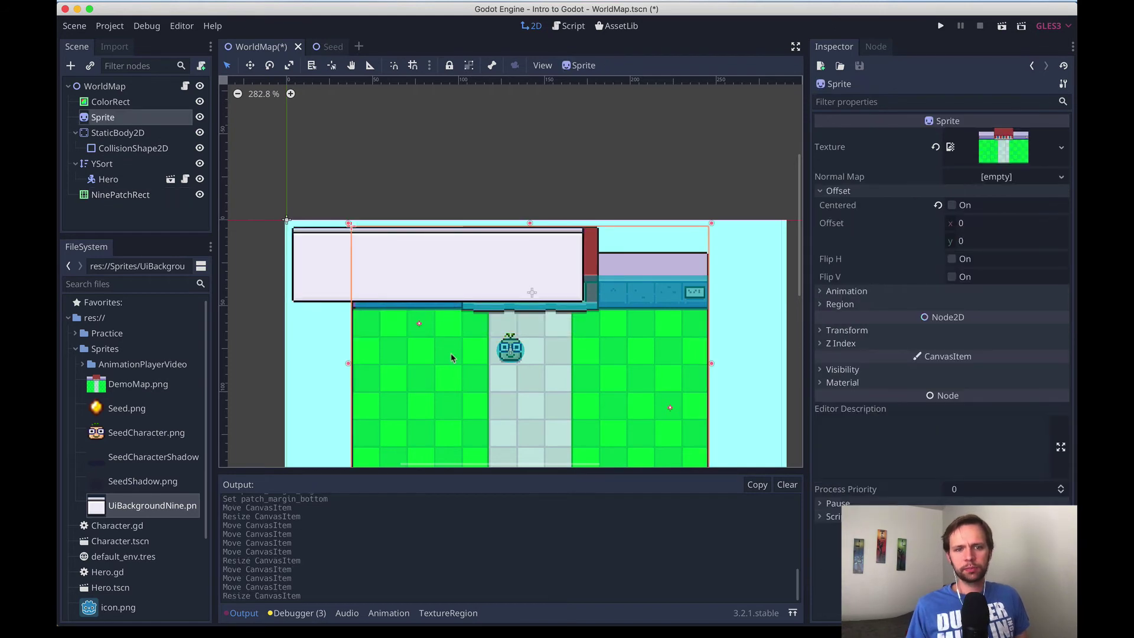
click(320, 301)
key(super+s)
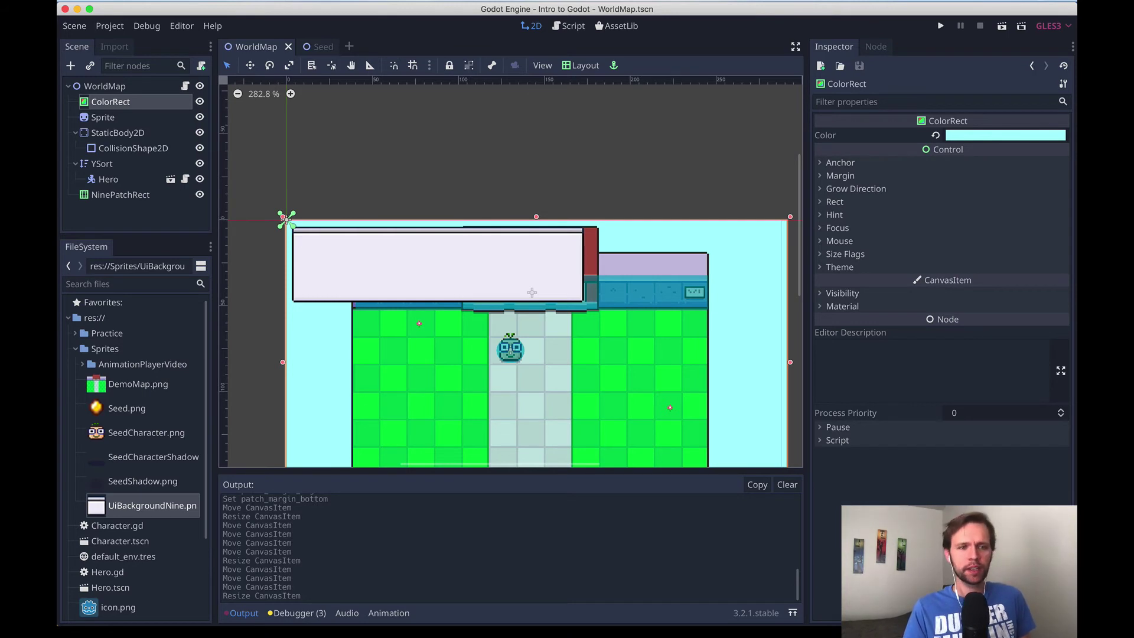
- Save the NinePatchRect branch as its own scene named UiPopup.tscn in res://, and select the resulting instance in WorldMap
click(148, 197)
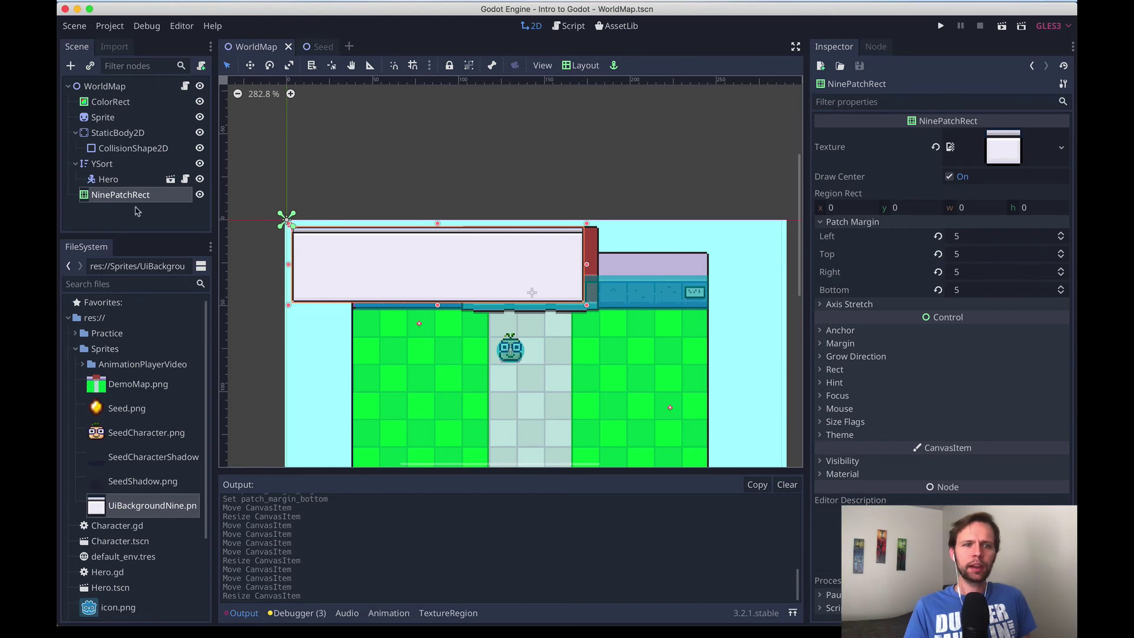
right_click(110, 195)
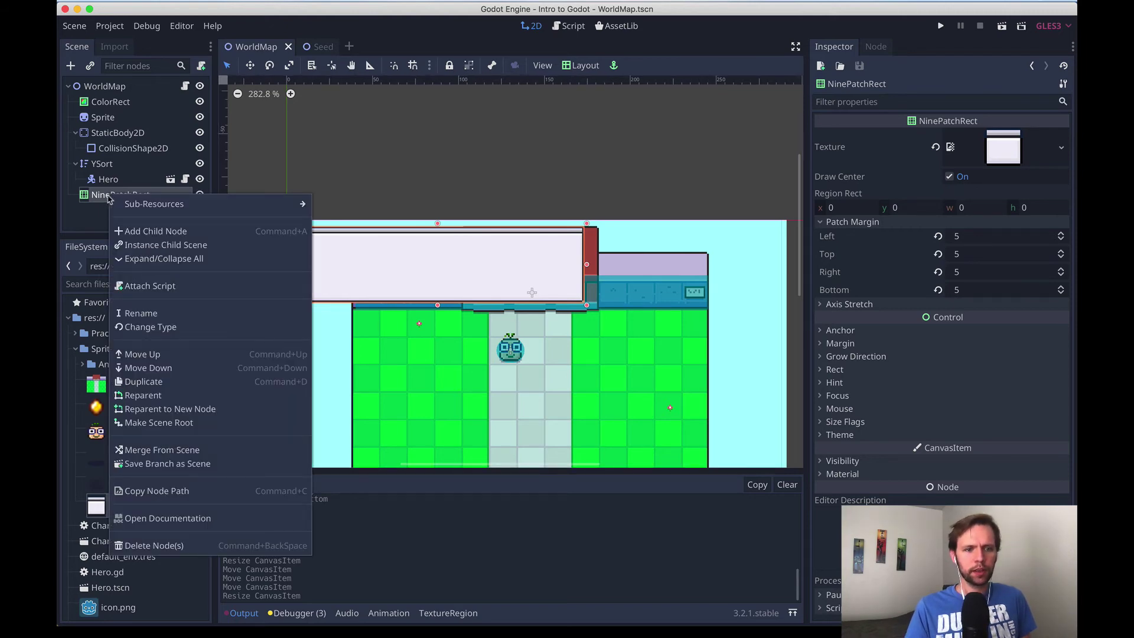
click(167, 466)
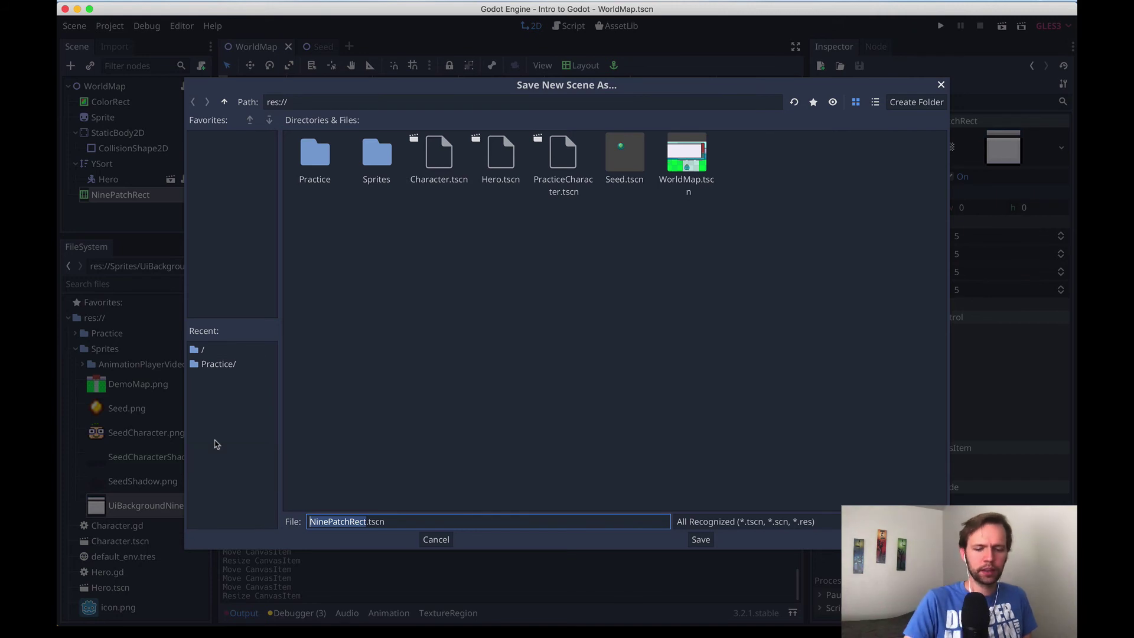
text(Ui)
text(Backgr)
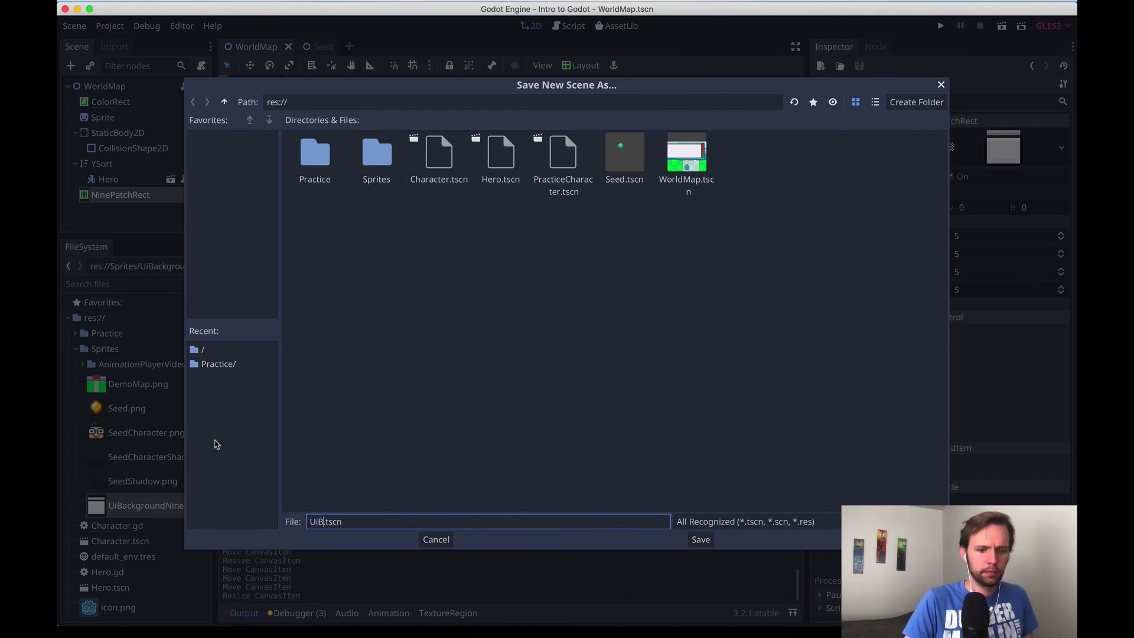
key(BackSpace)
key(BackSpace)
key(BackSpace)
key(BackSpace)
key(BackSpace)
key(BackSpace)
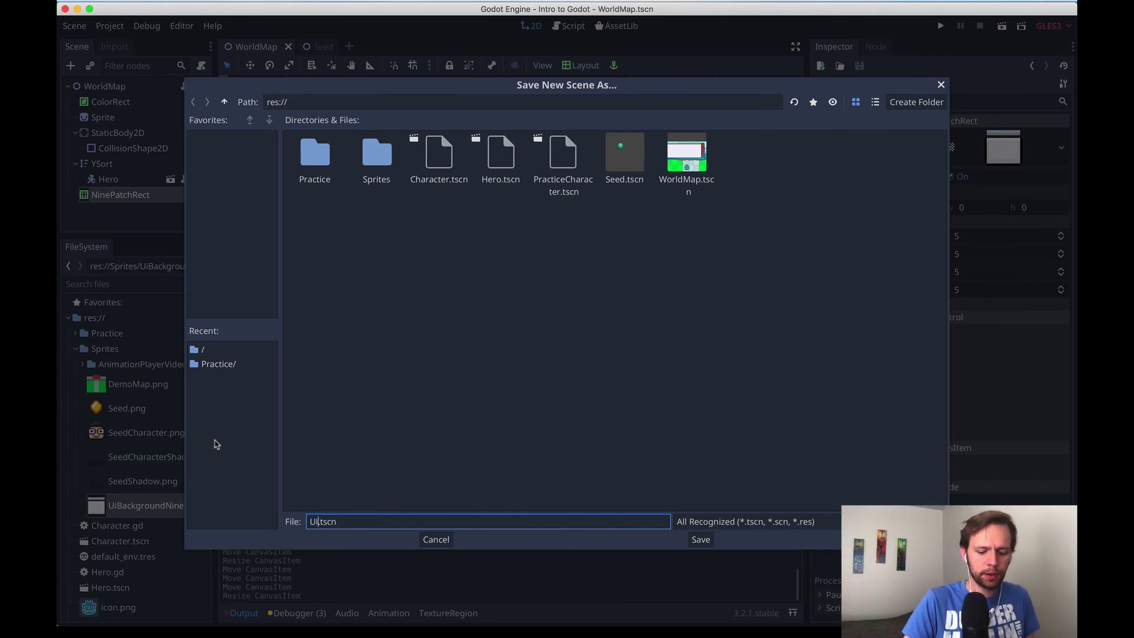
text(Popup)
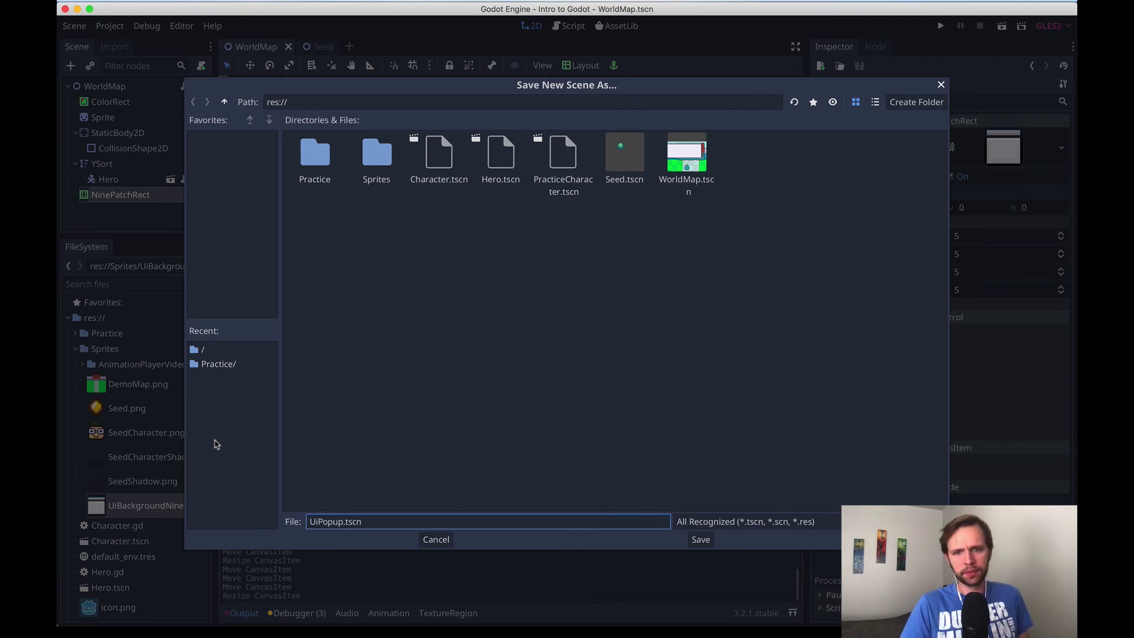
key(Return)
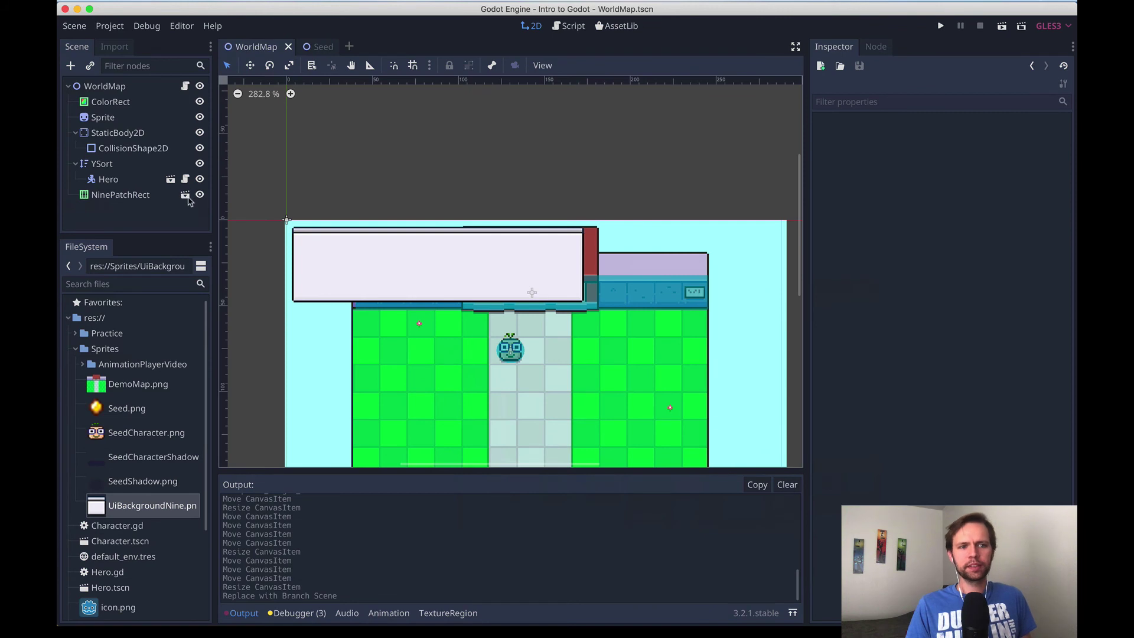
click(89, 202)
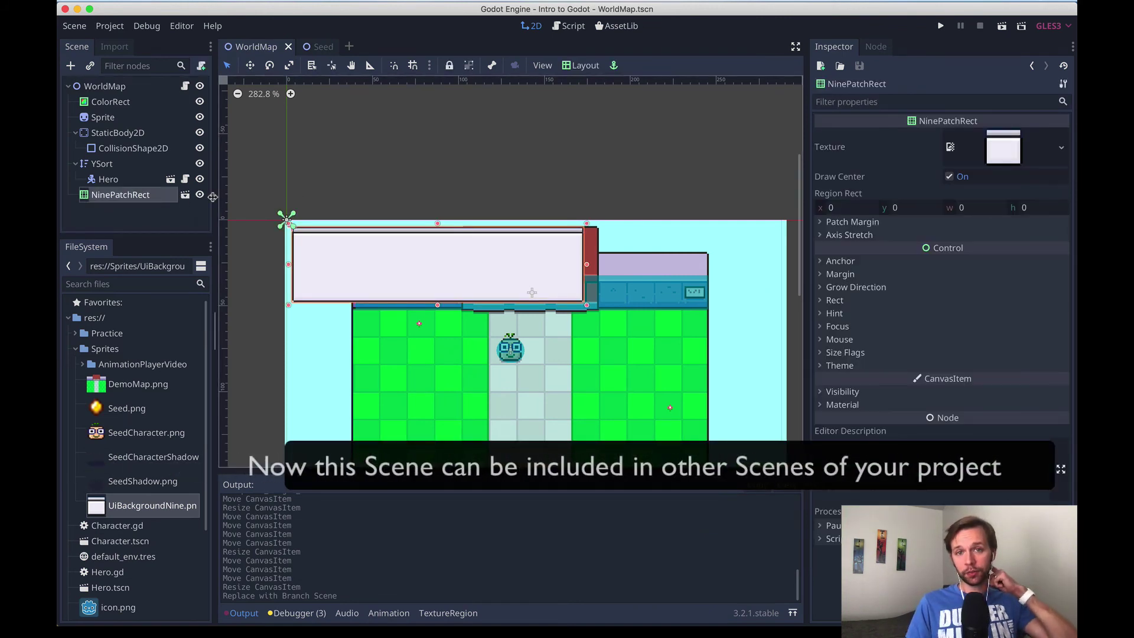